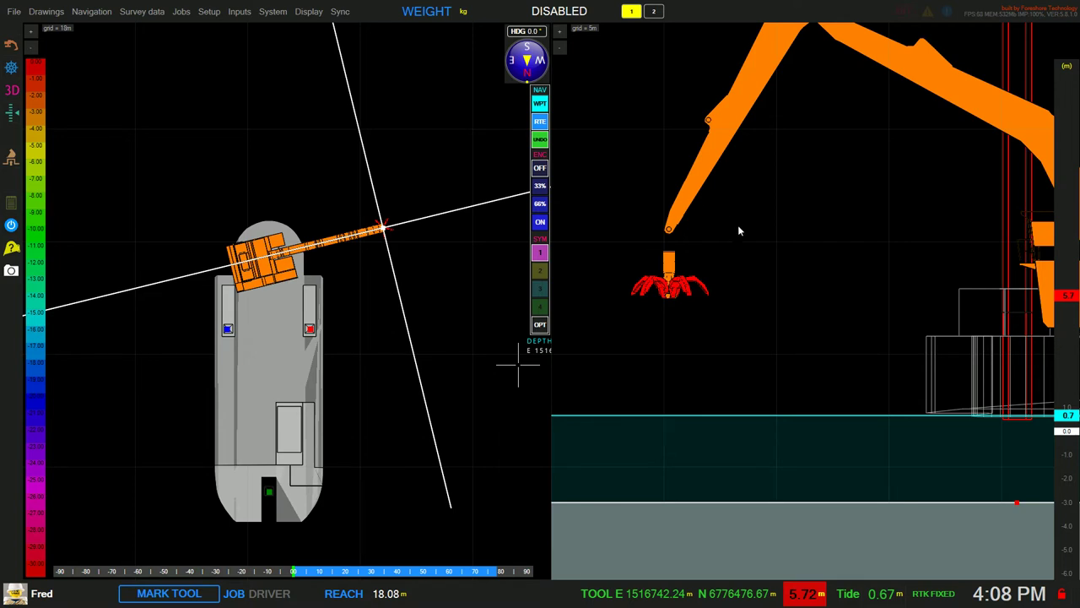
- Pan the side view and zoom in and out on the barge-mounted excavator
left_click_drag(738, 224, 719, 244)
scroll(720, 249, "down", 2)
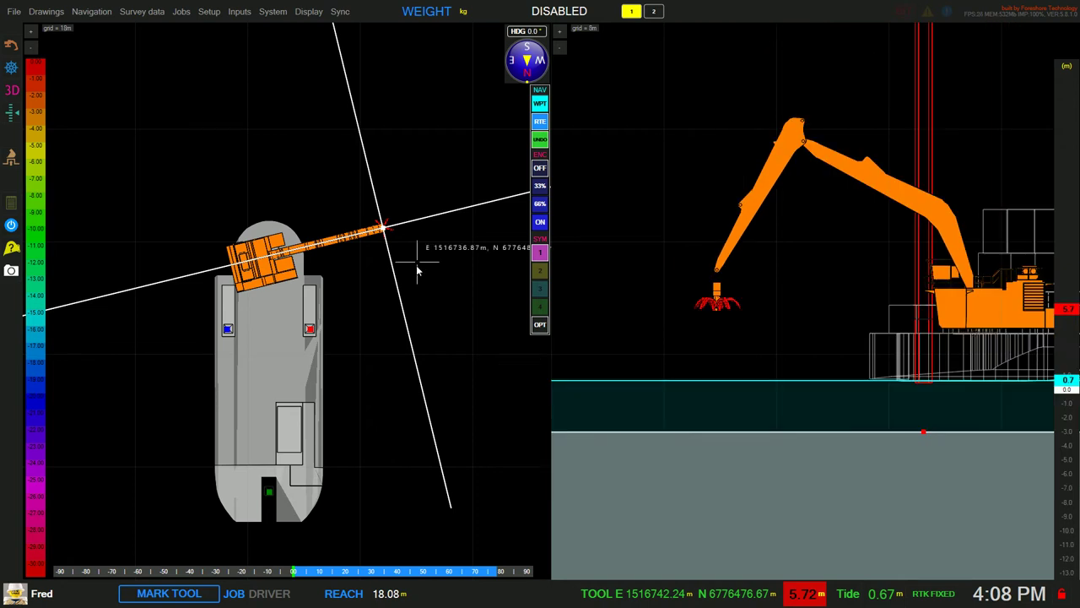
scroll(416, 268, "down", 1)
scroll(415, 267, "up", 1)
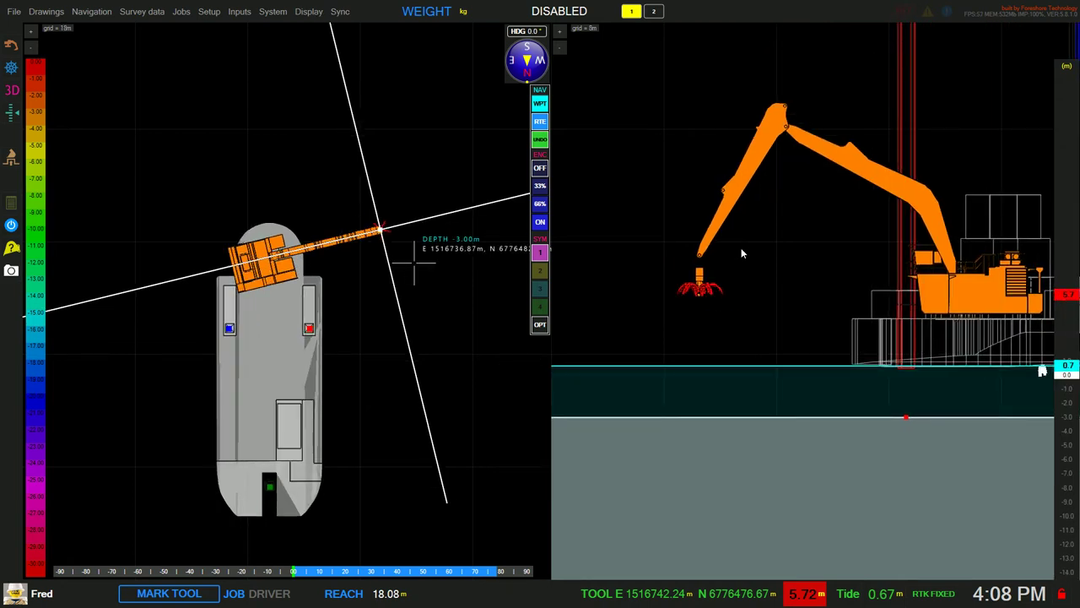
scroll(743, 254, "up", 1)
scroll(695, 247, "down", 1)
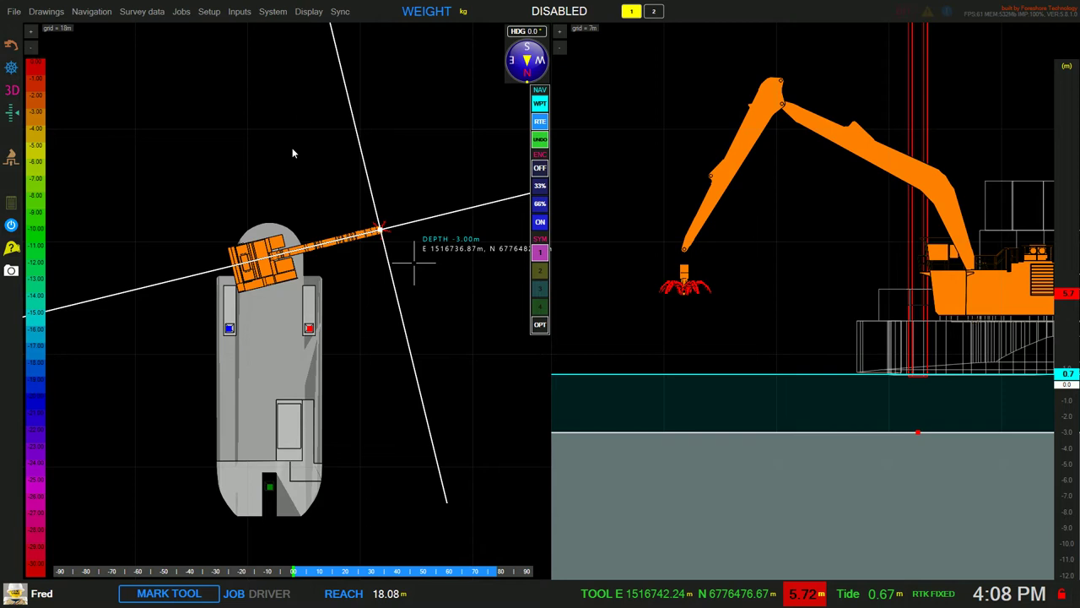
- Tick Load Weighing Enabled in Setup Load Weighing's Settings page and confirm with Ok
left_click(208, 13)
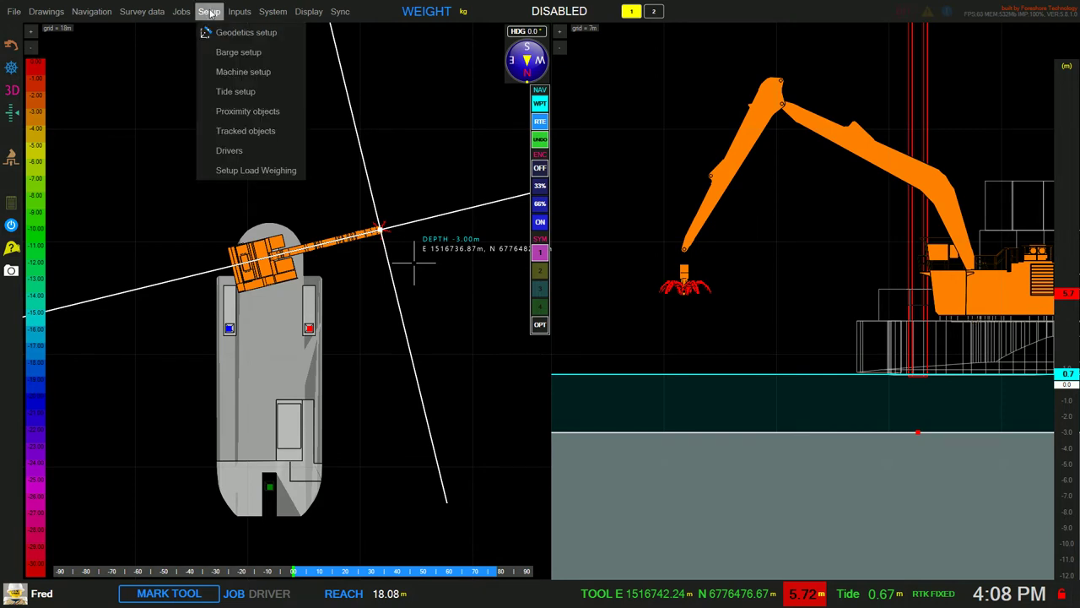
left_click(250, 172)
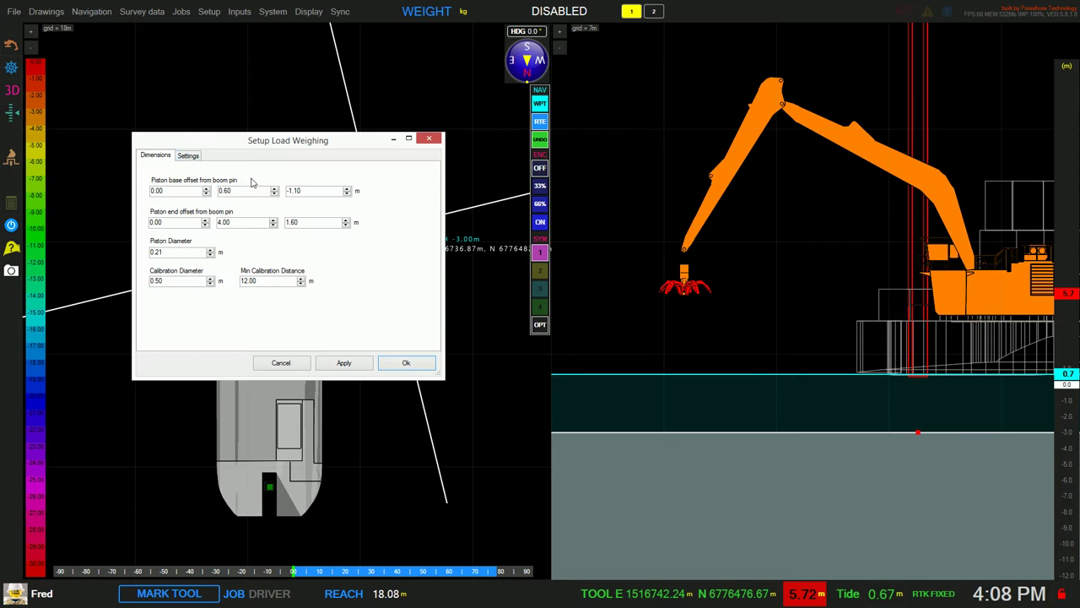
left_click(188, 156)
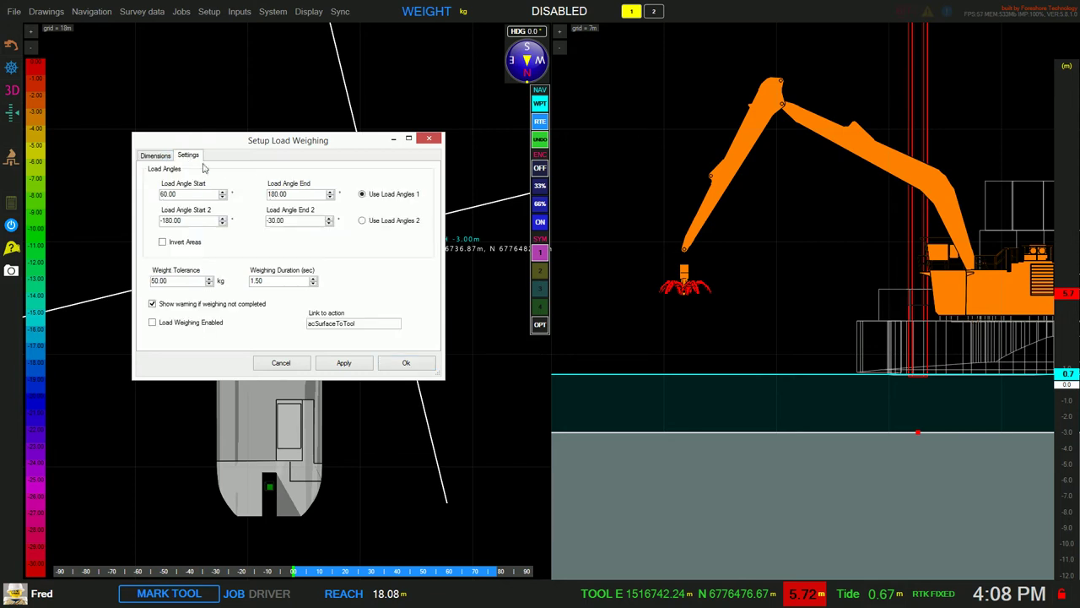
left_click(153, 323)
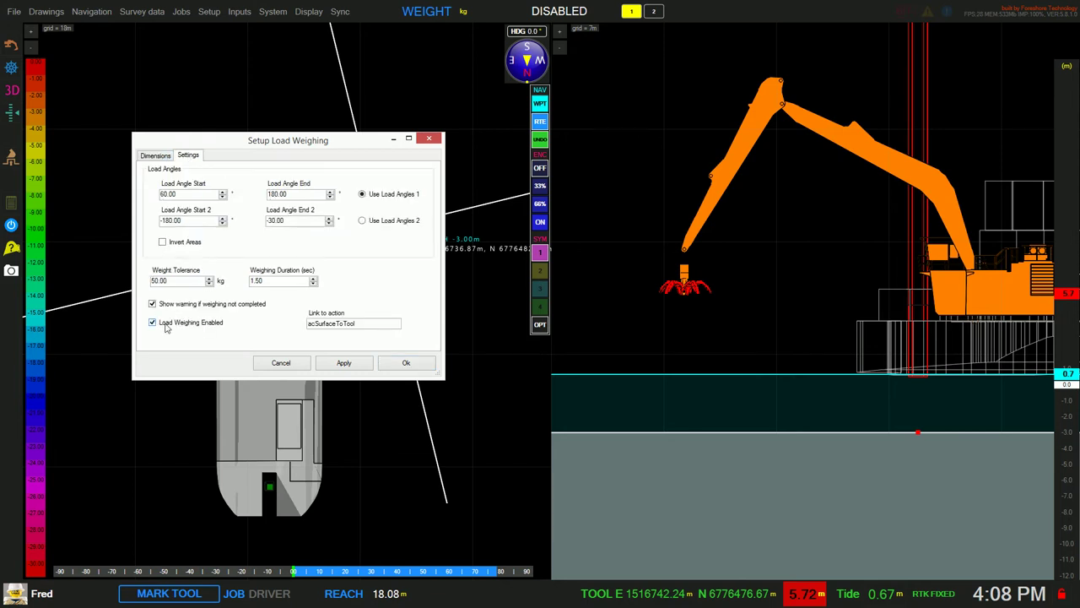
left_click(408, 363)
left_click_drag(378, 328, 388, 344)
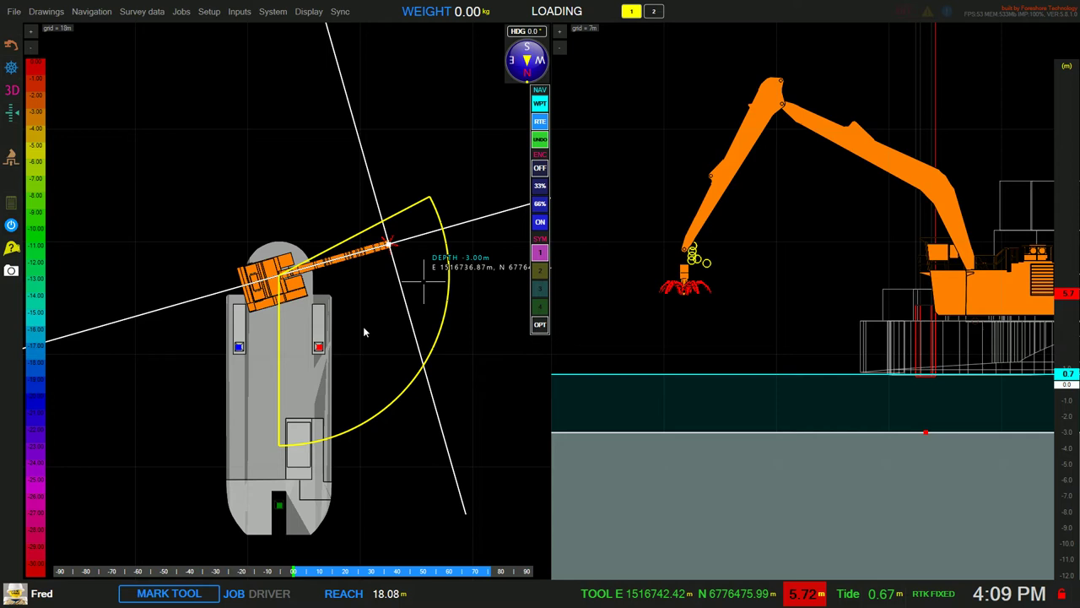
left_click_drag(363, 332, 393, 321)
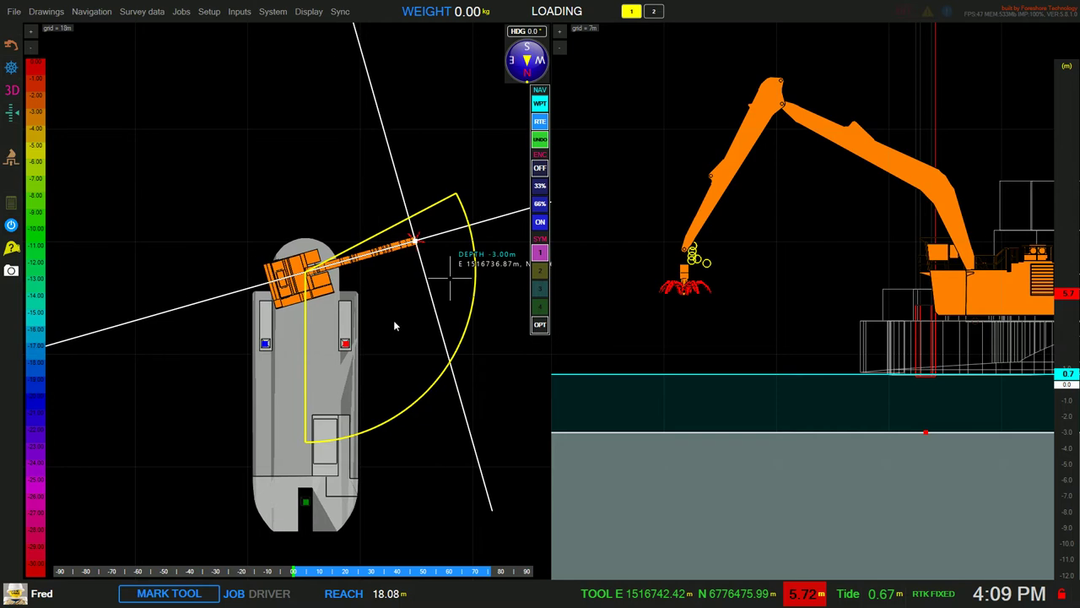
left_click(659, 15)
left_click(633, 12)
left_click(653, 12)
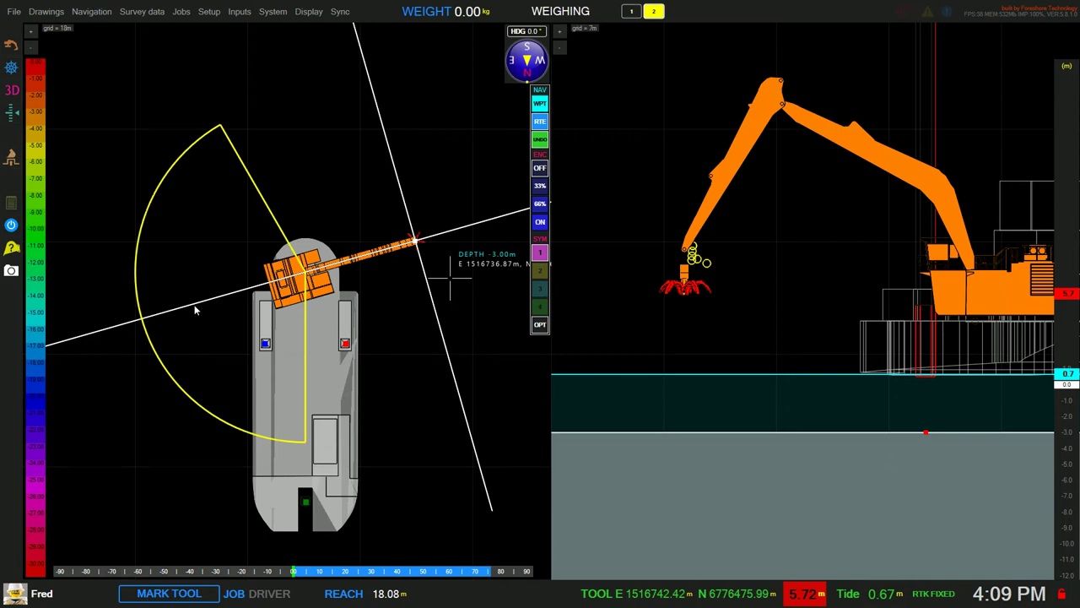
left_click(632, 12)
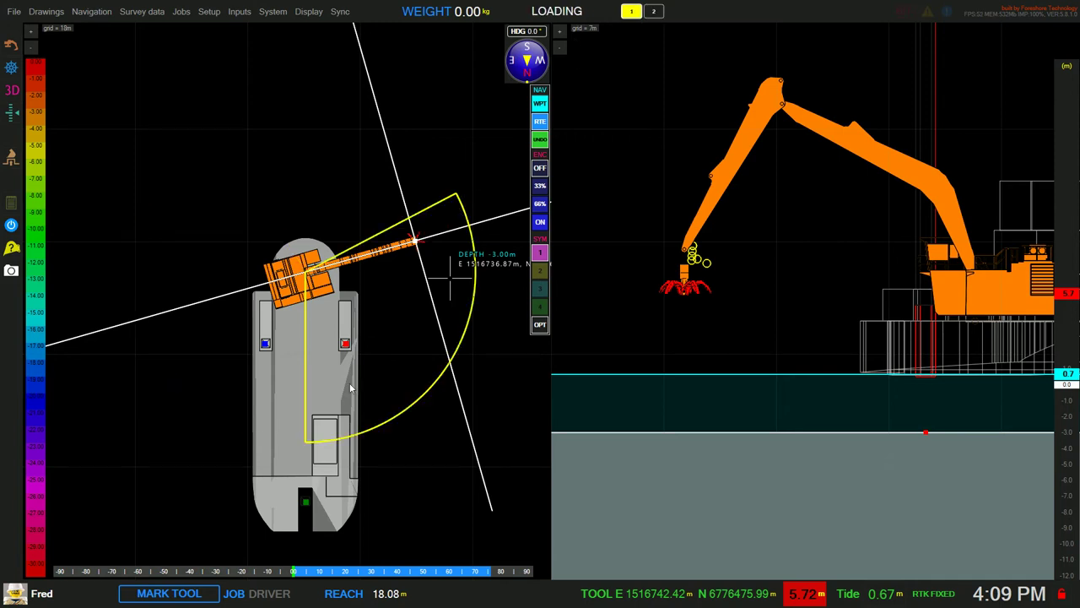
- Zoom the side view onto the grab while the first rock is weighed to 621.96 kg
scroll(757, 247, "up", 2)
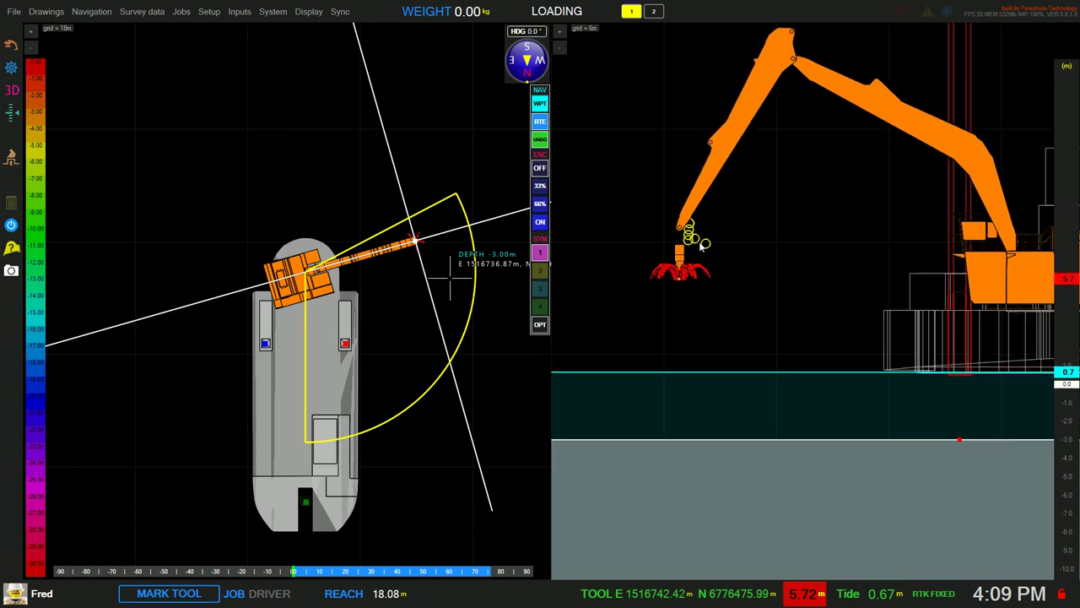
scroll(702, 243, "up", 3)
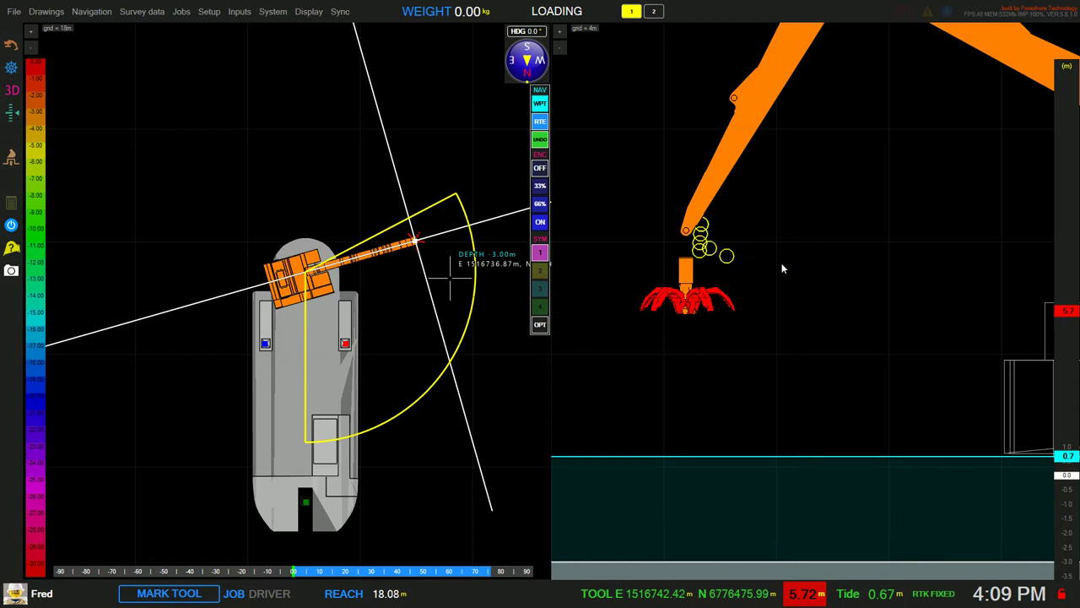
scroll(782, 269, "down", 2)
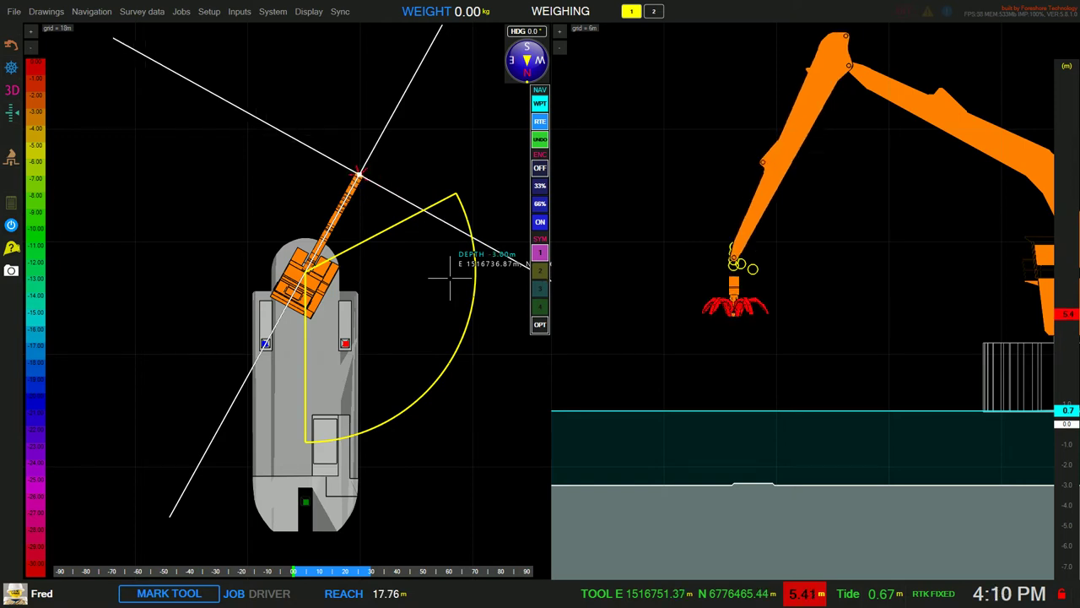
- Pan the plan view down to follow the next rock lift into the weighing area
left_click(571, 16)
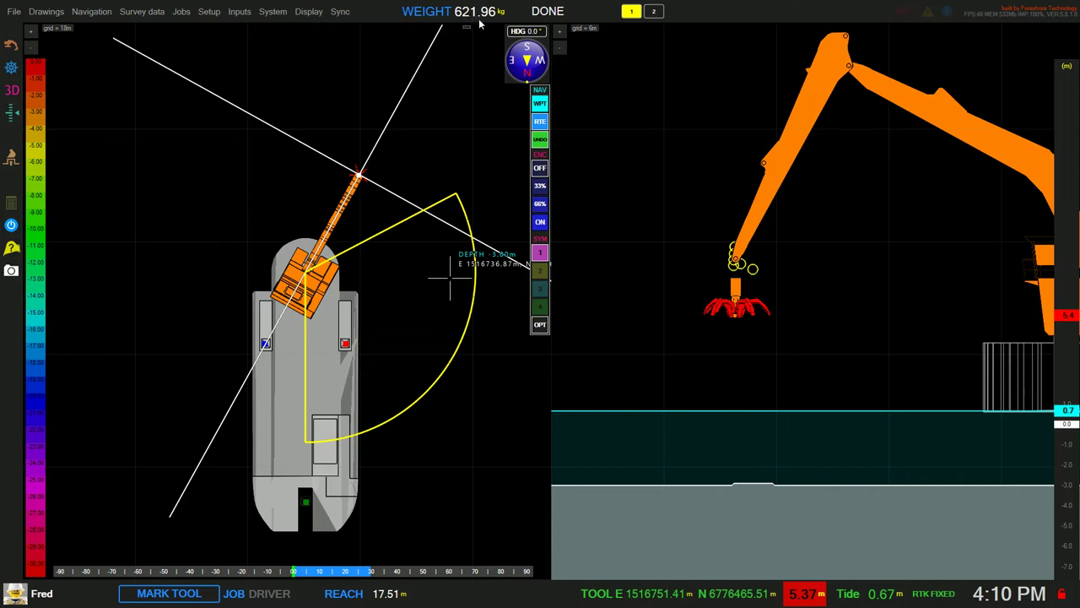
left_click_drag(402, 211, 404, 226)
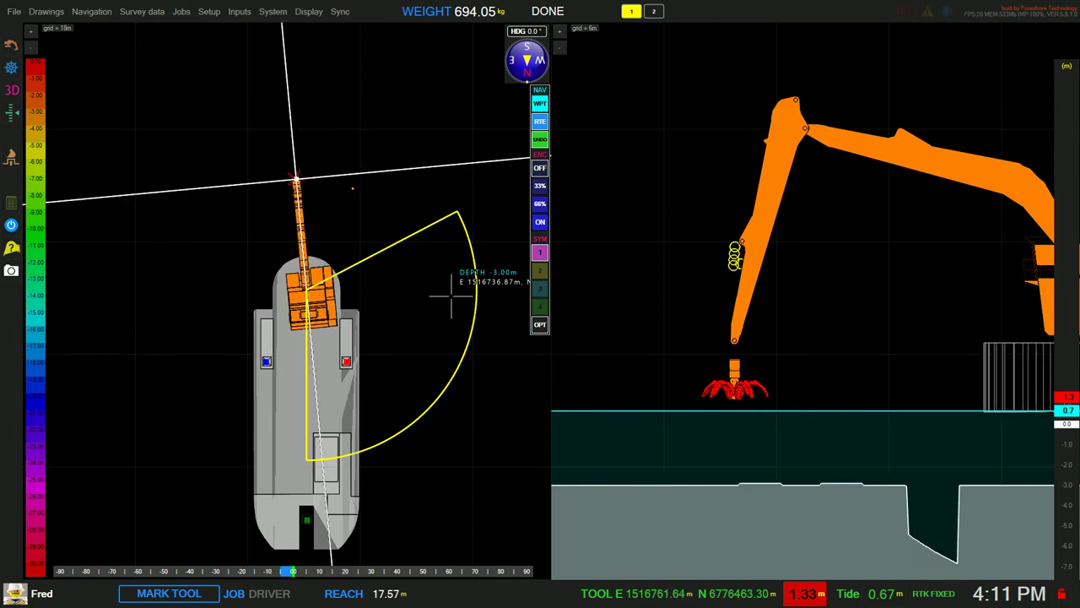
- Read a plotted weight point's info while loads are weighed up to 826.87 kg
mouse_move(352, 189)
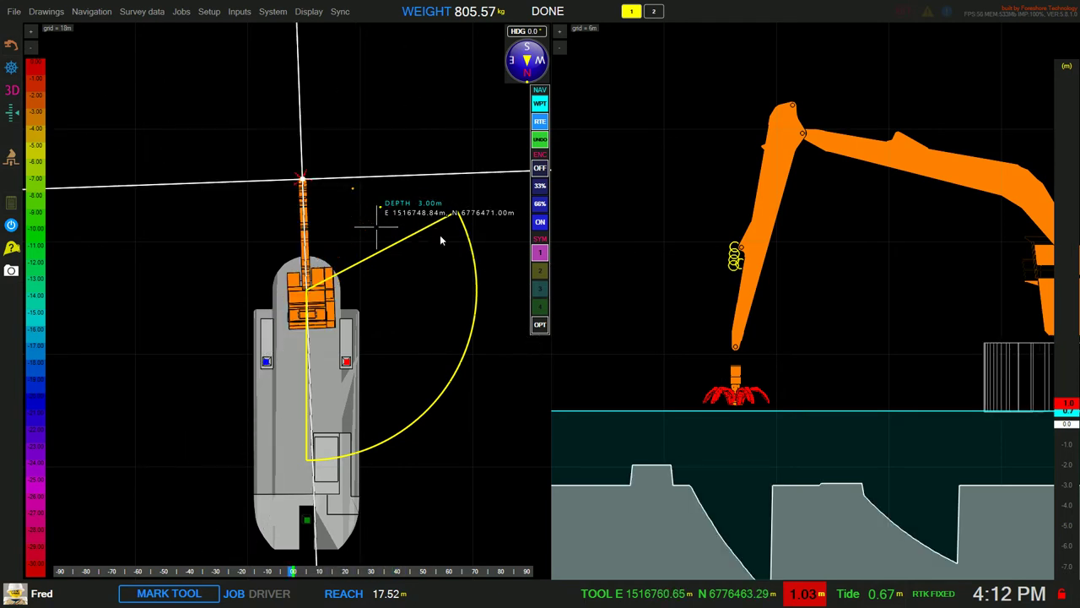
mouse_move(379, 209)
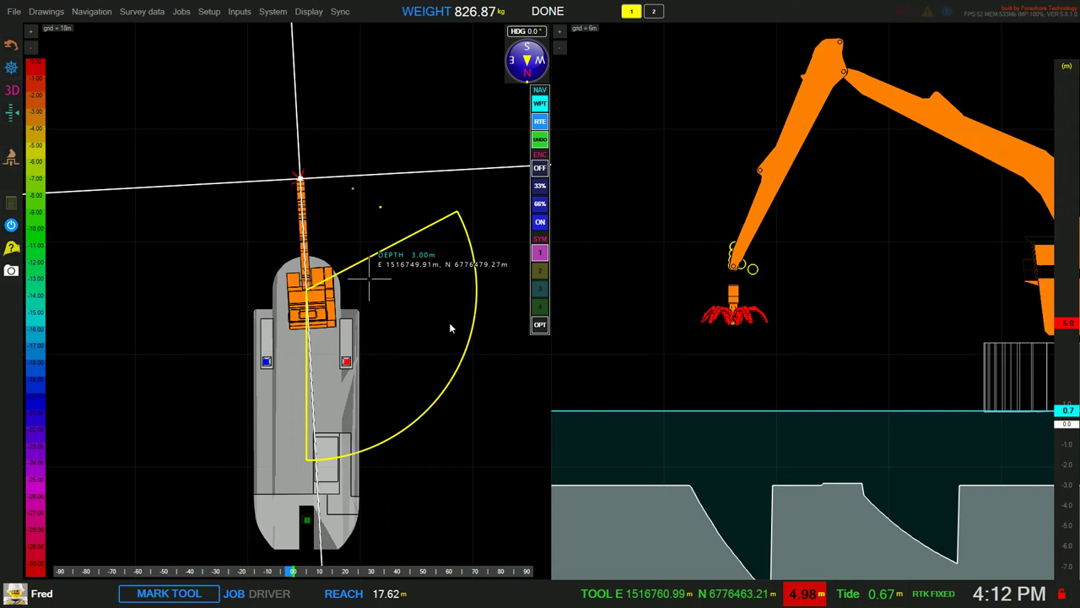
- Open Setup > Setup Load Weighing and drag the dialog aside
left_click(211, 12)
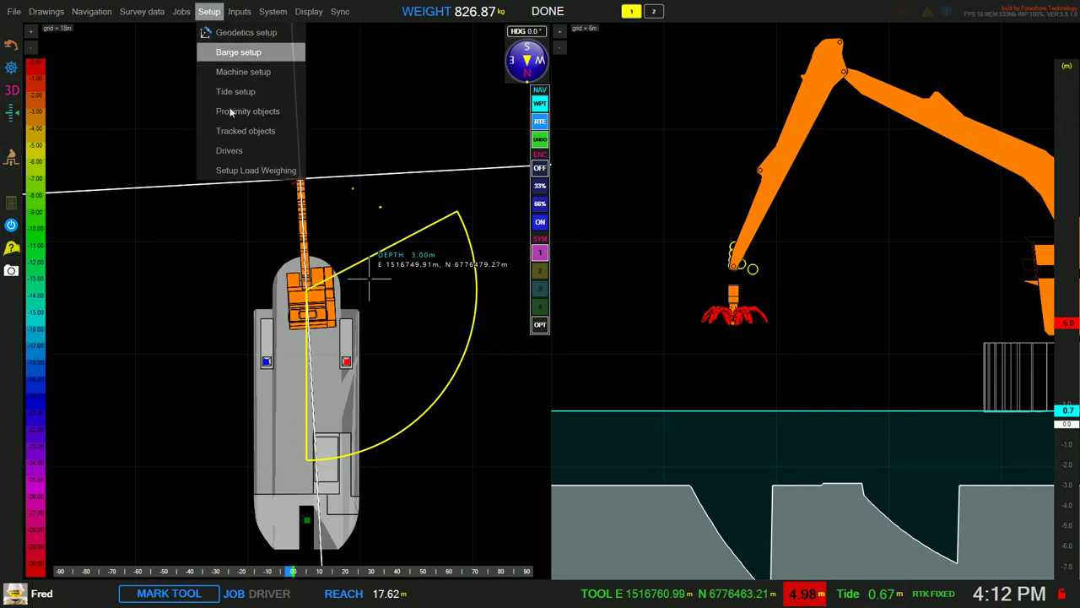
left_click(253, 170)
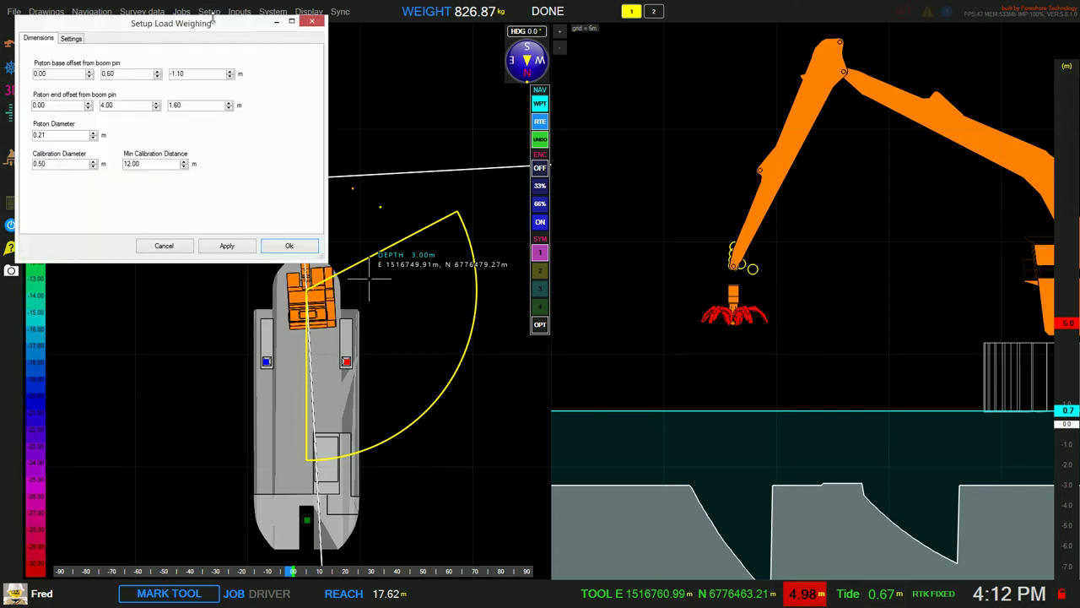
left_click_drag(222, 24, 581, 326)
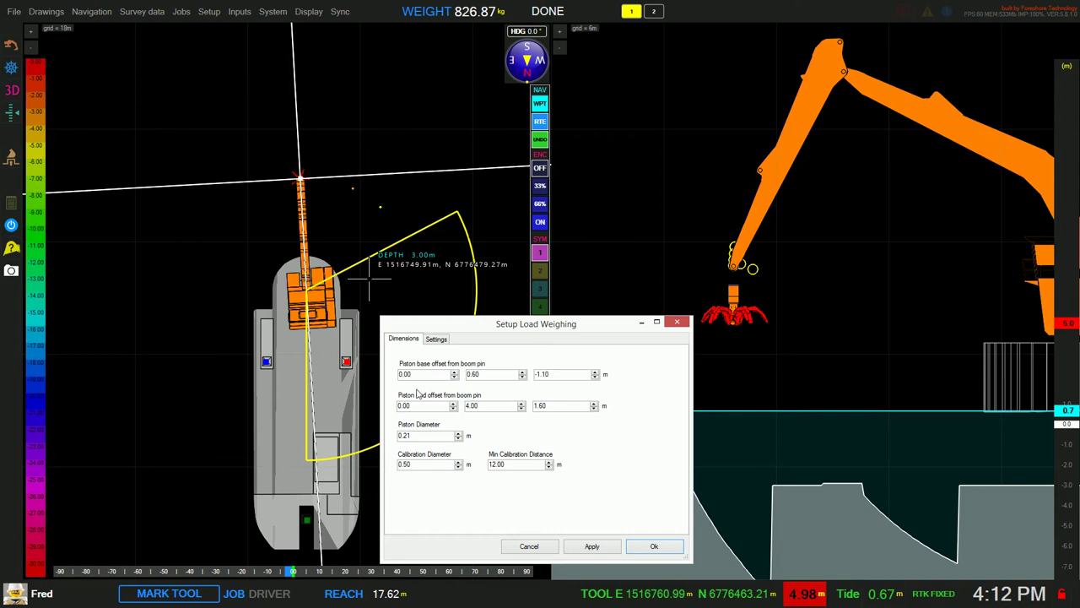
- On the Settings page, change Load Angle Start from 60.00 to 30.00 and apply
left_click(437, 339)
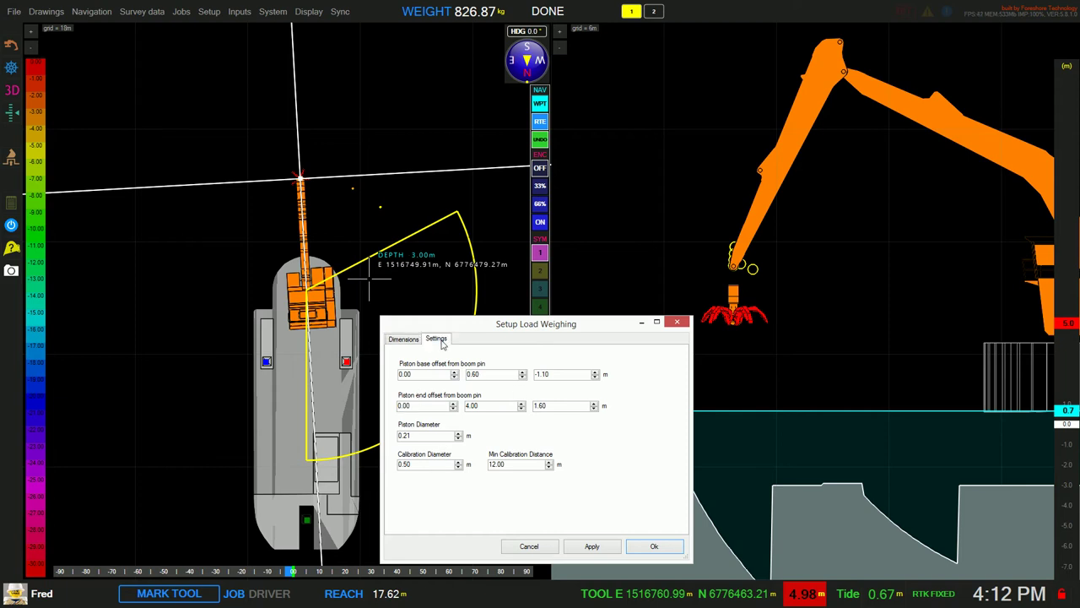
left_click_drag(579, 321, 708, 239)
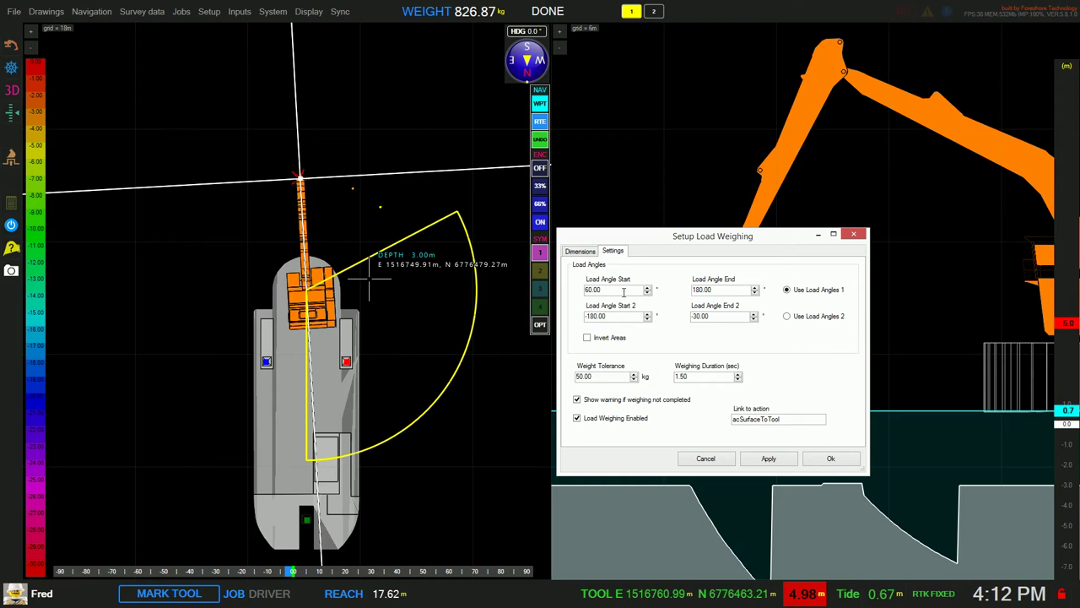
left_click_drag(592, 289, 586, 290)
type("3")
left_click(772, 458)
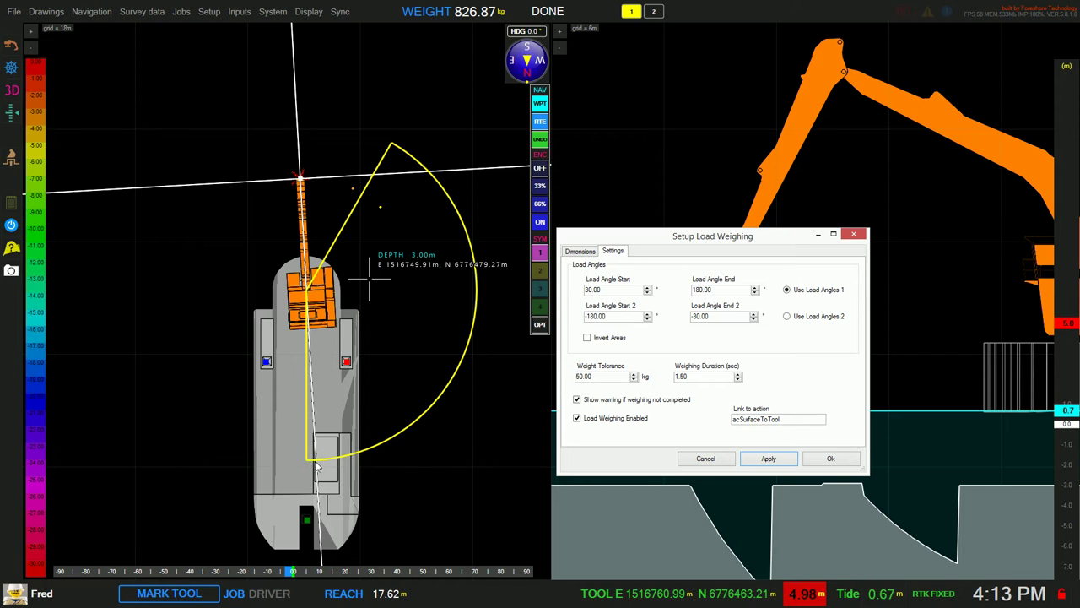
- Switch to Use Load Angles 2 and set Load Angle Start 2 to -150.00, applying each change
left_click(787, 315)
left_click(764, 461)
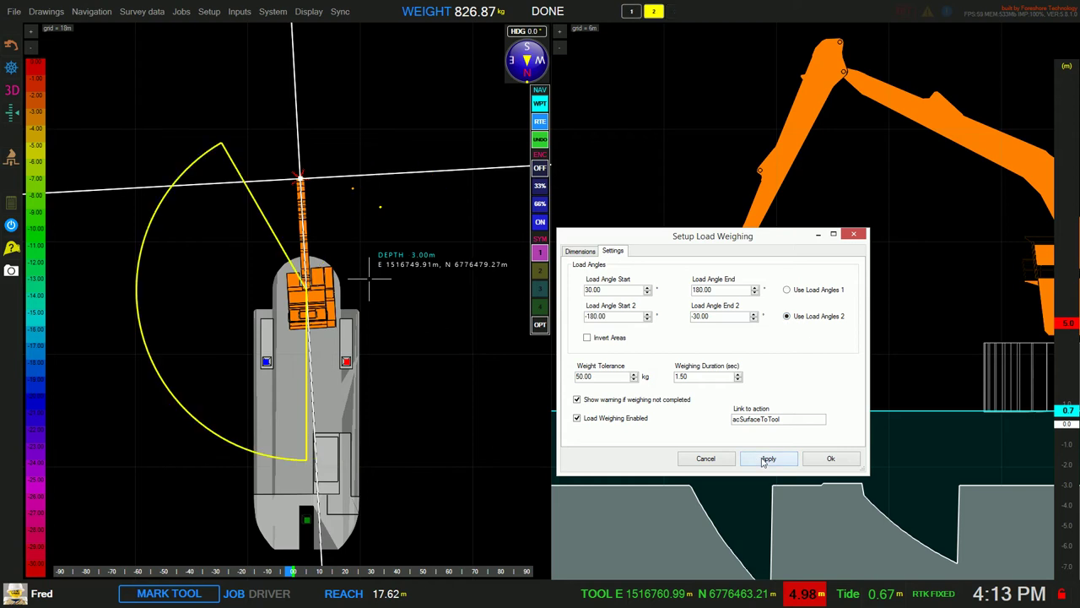
left_click_drag(607, 315, 599, 316)
type("50")
left_click(768, 458)
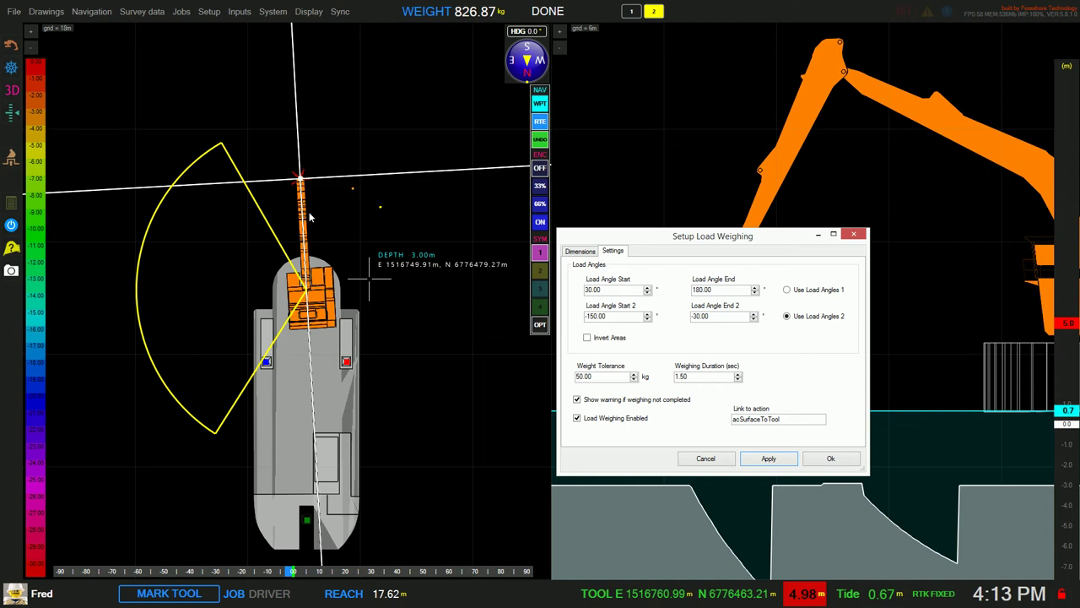
- Turn Invert Areas on and apply, then uncheck it and apply again
left_click(586, 336)
left_click(768, 458)
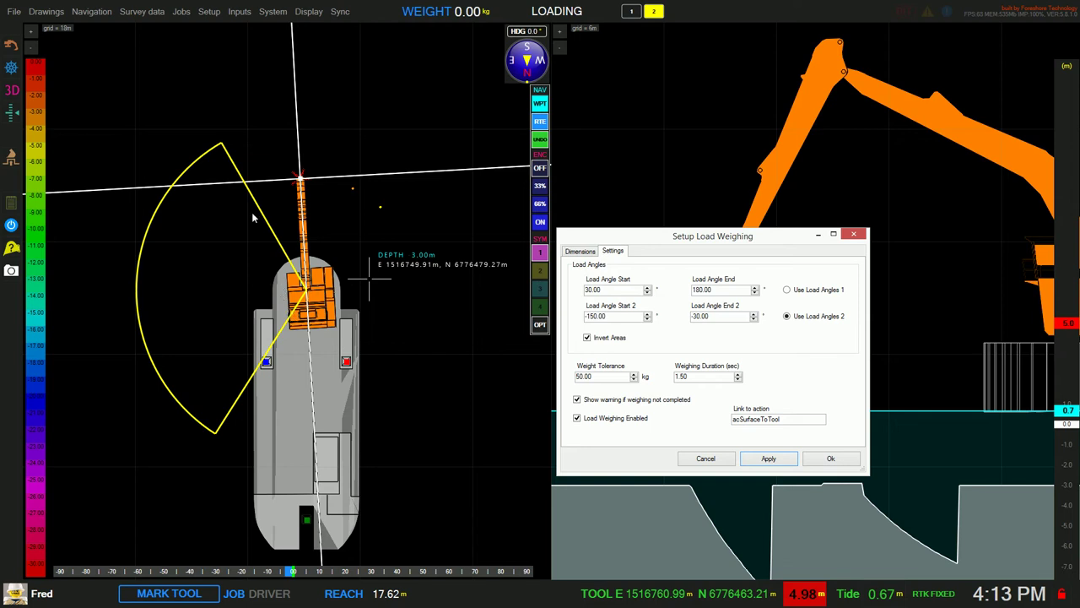
left_click(613, 340)
left_click(768, 457)
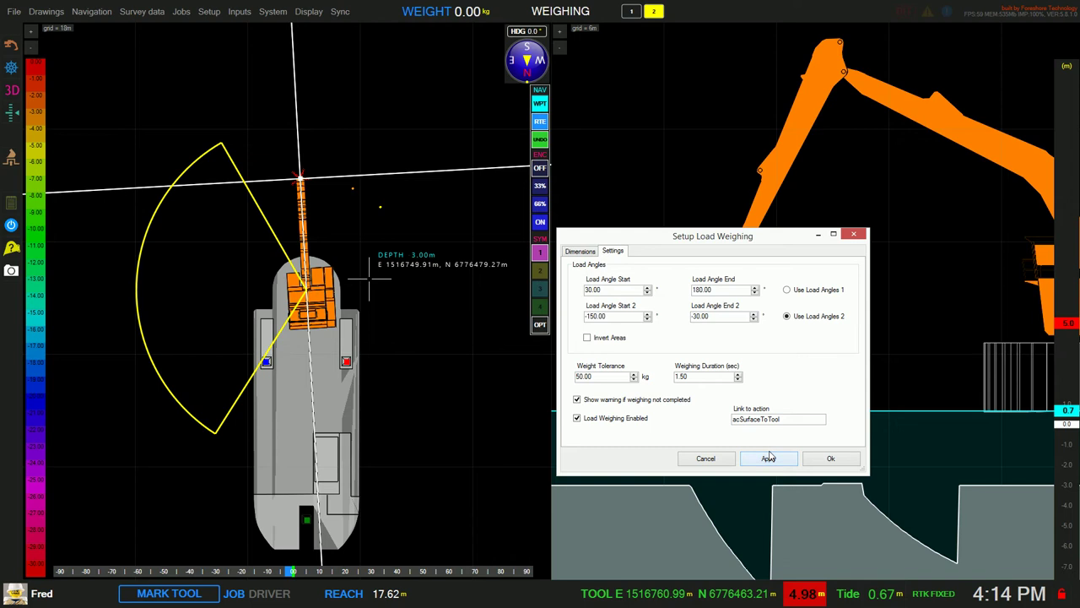
- Switch back to Use Load Angles 1, apply, and move the dialog off the excavator
left_click(798, 291)
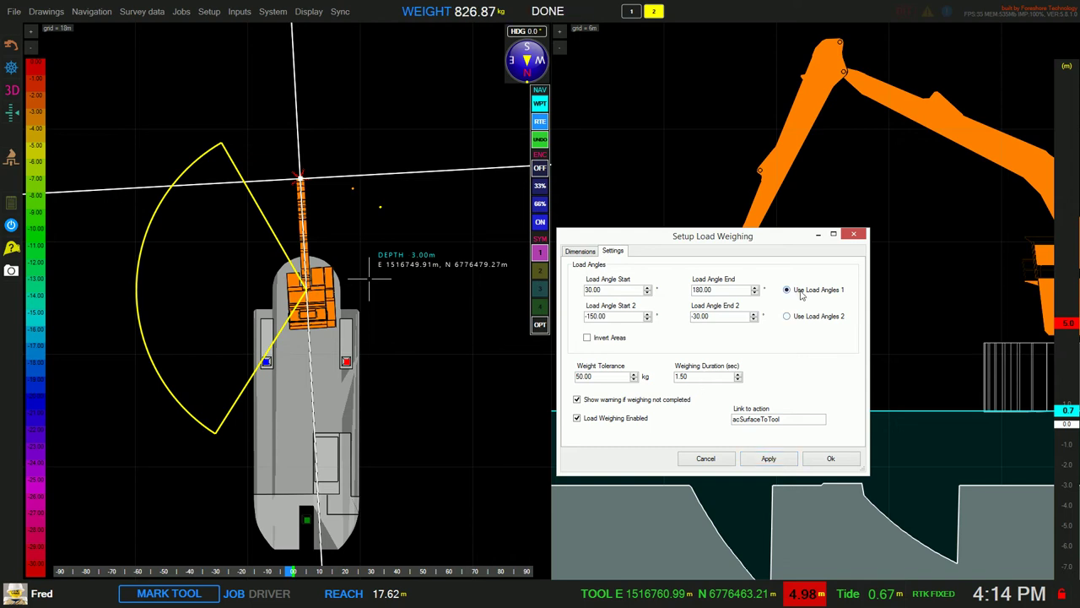
left_click(781, 461)
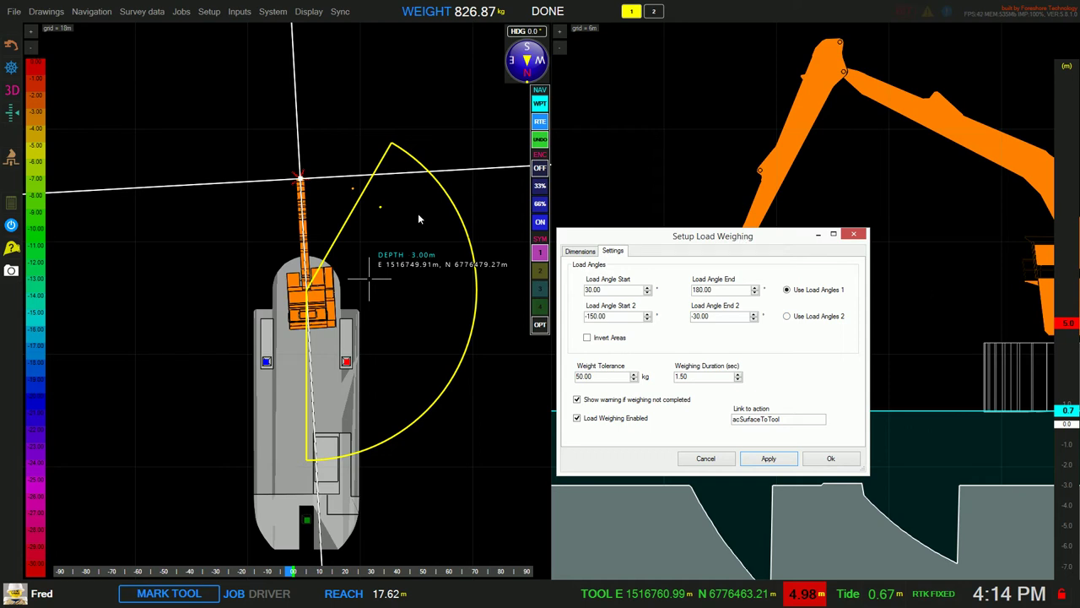
left_click_drag(655, 239, 472, 310)
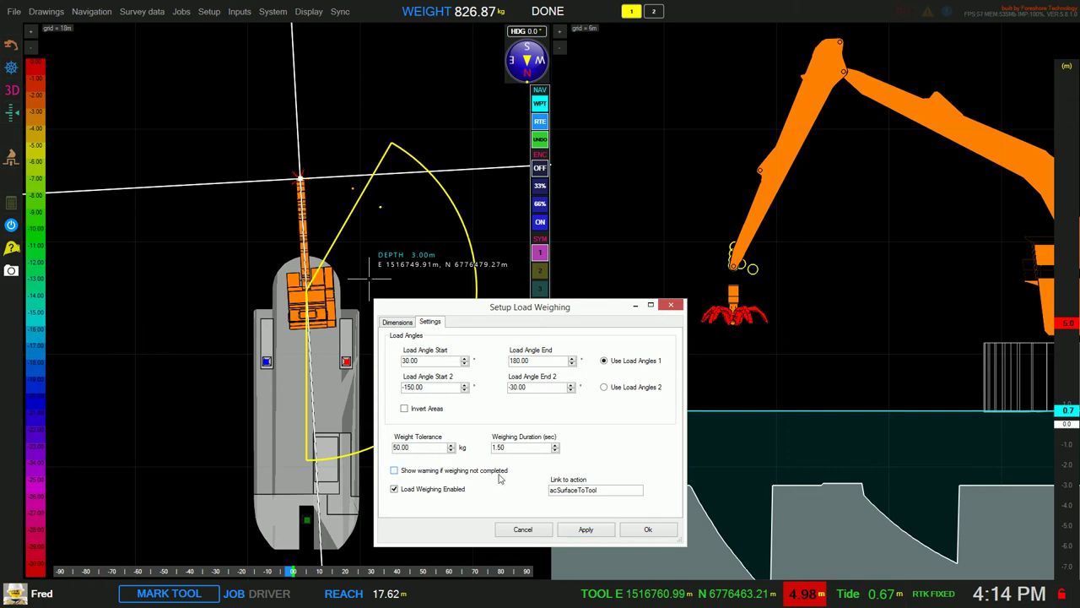
- Check 'Show warning if weighing not completed' and inspect the acSurfaceToTool Link to action field
left_click(394, 470)
left_click_drag(608, 489, 545, 487)
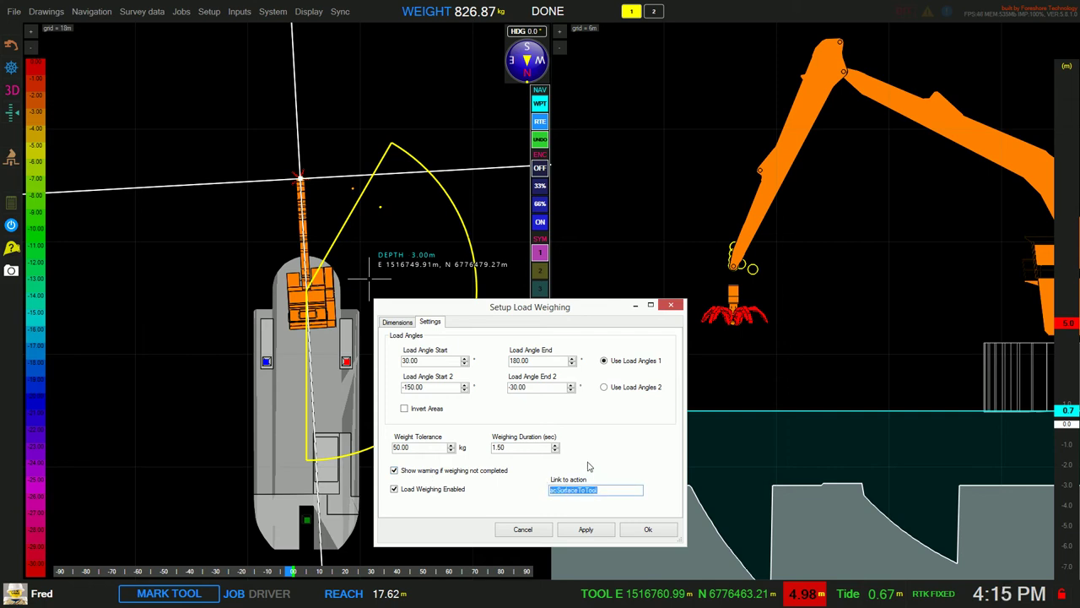
left_click(605, 489)
- Uncheck Load Weighing Enabled and apply, then re-check it, apply, and confirm with Ok
left_click(394, 489)
left_click(582, 530)
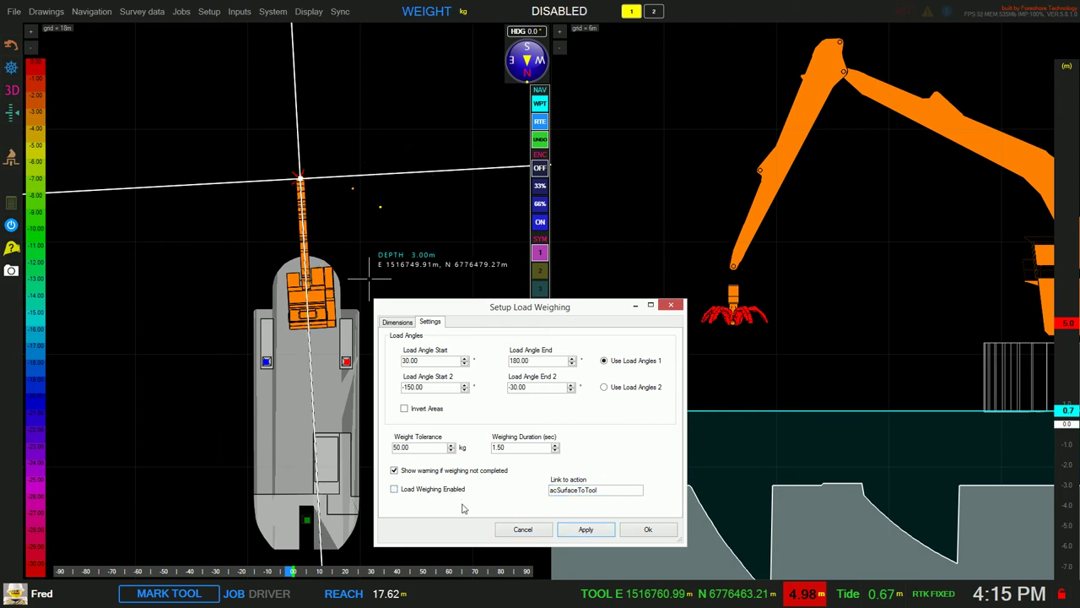
left_click(395, 490)
left_click(568, 534)
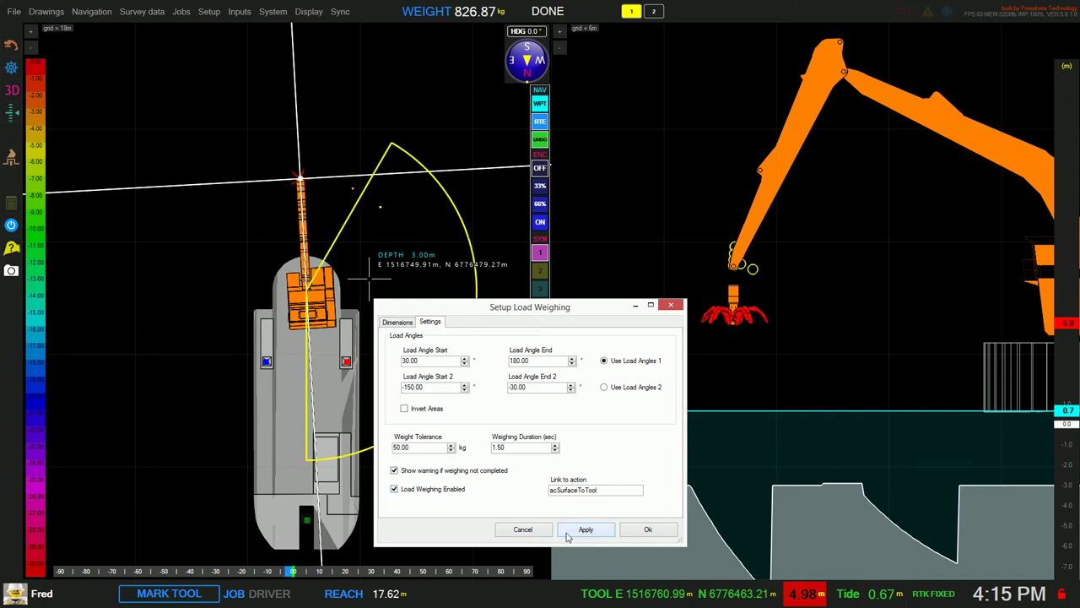
left_click(643, 533)
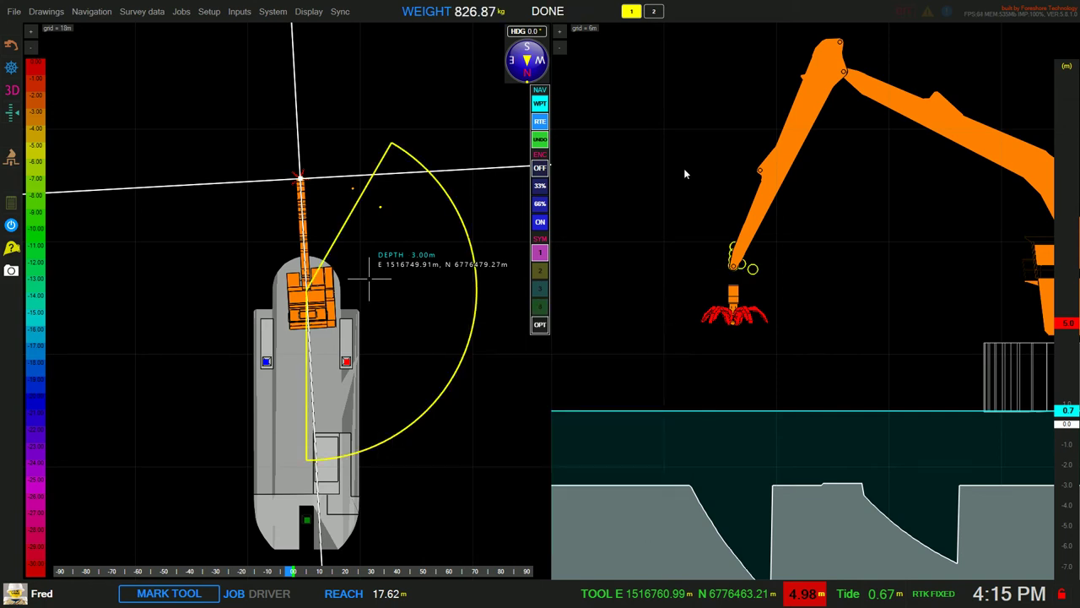
- Turn on Calibration Mode in the Barge setup Settings tab and apply it
scroll(688, 174, "up", 2)
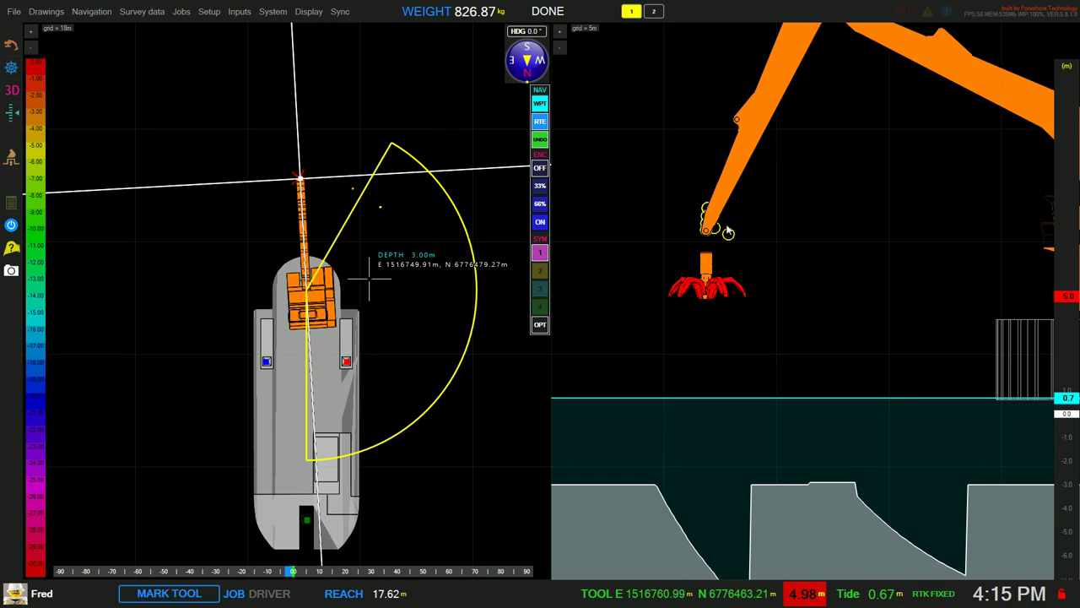
left_click(210, 14)
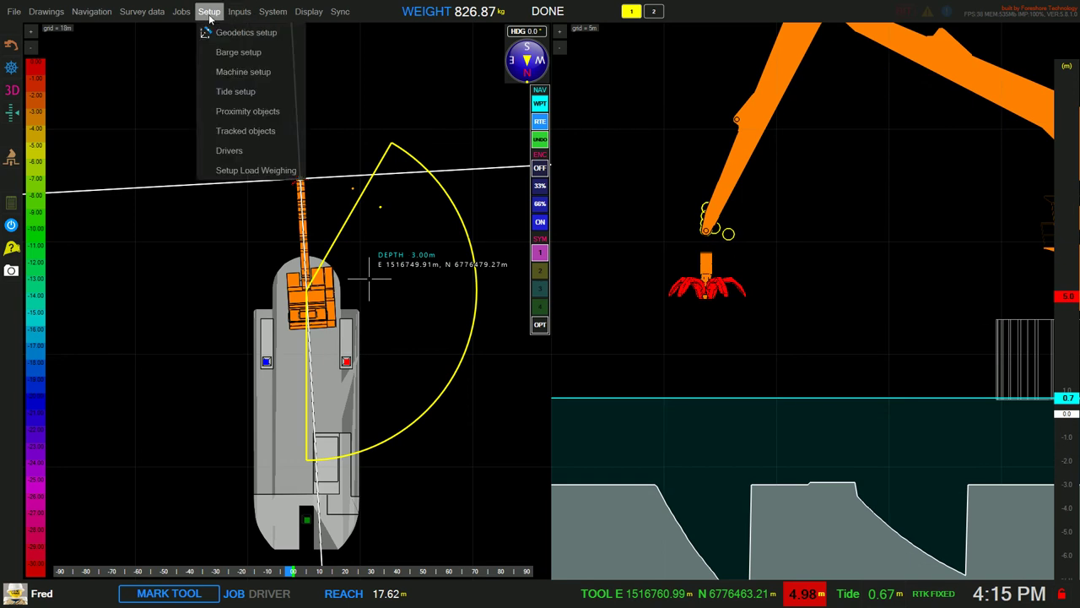
left_click(253, 53)
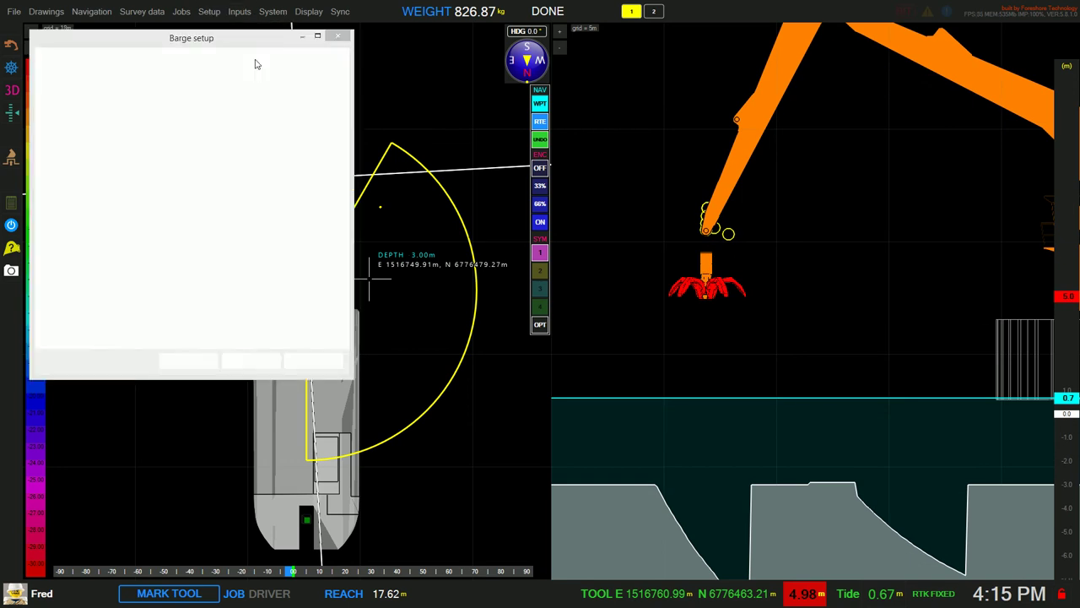
left_click(129, 54)
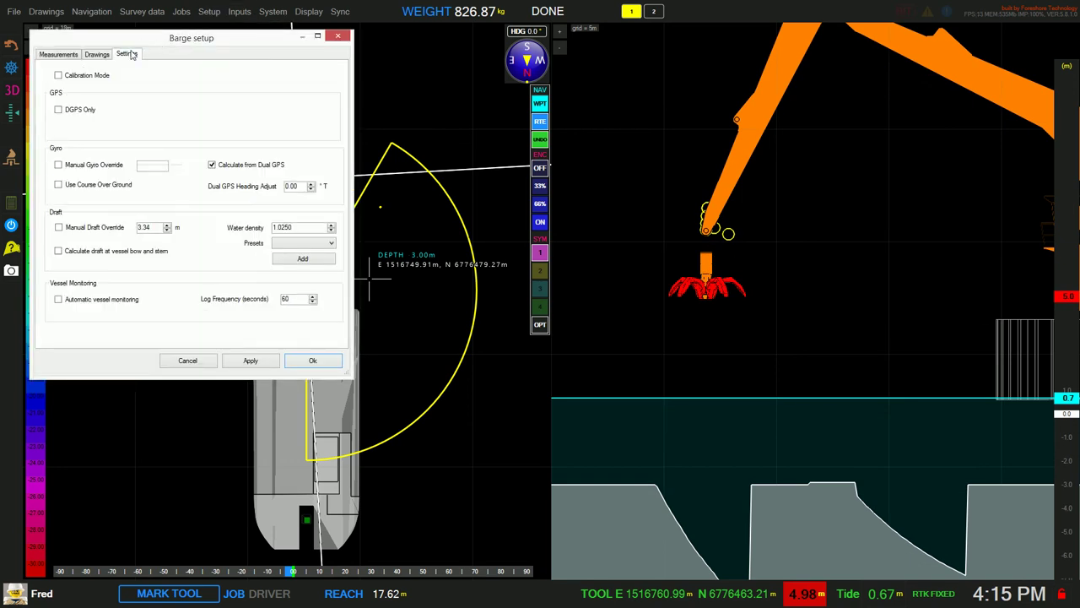
left_click(59, 76)
left_click(258, 366)
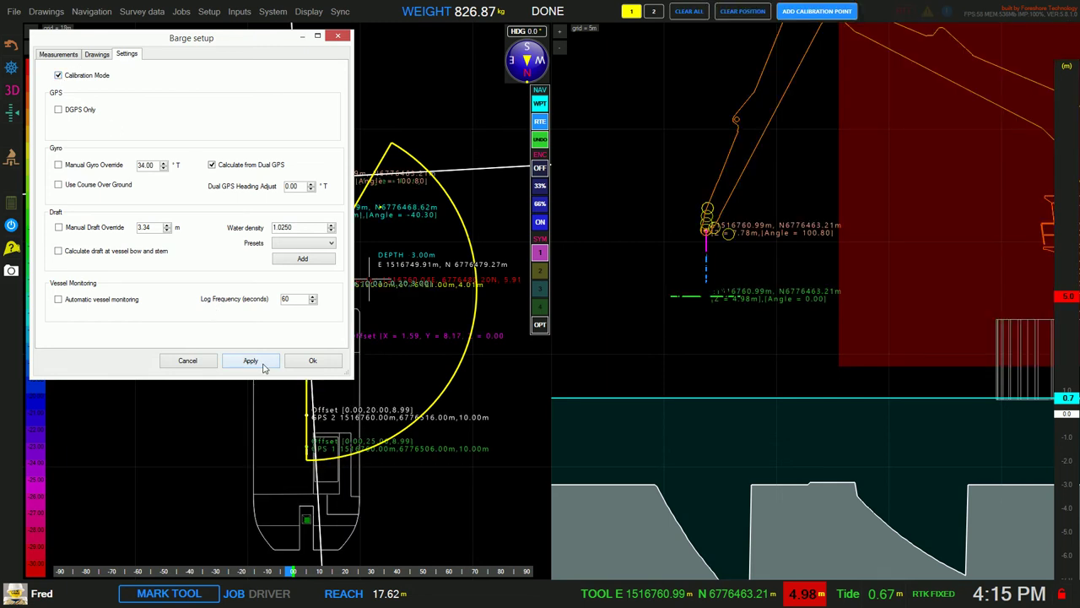
left_click(314, 366)
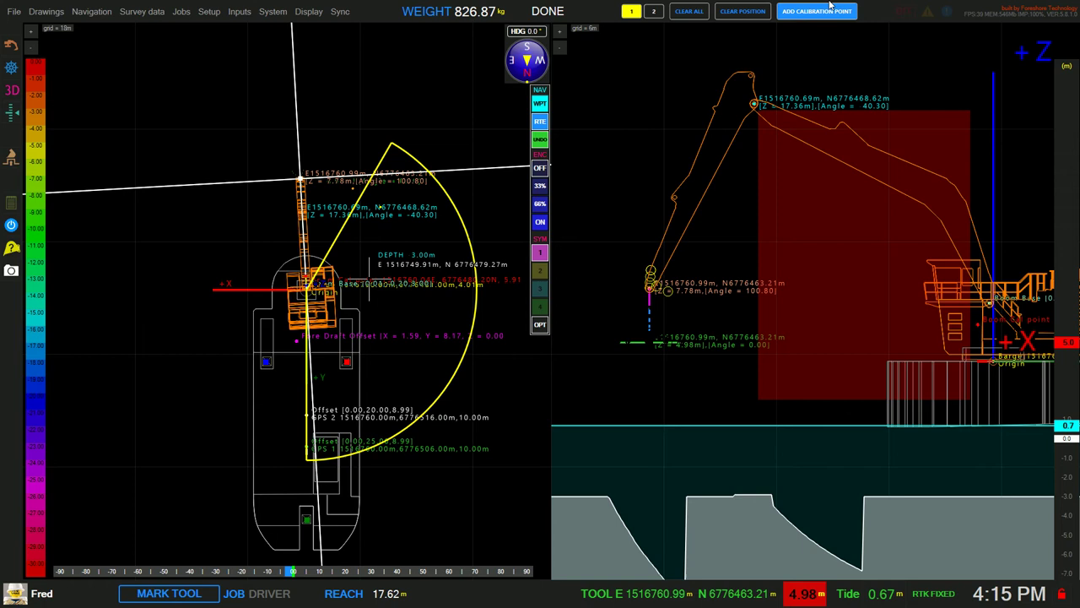
- Clear all calibration data, answering Yes to the confirmation prompt
left_click(689, 12)
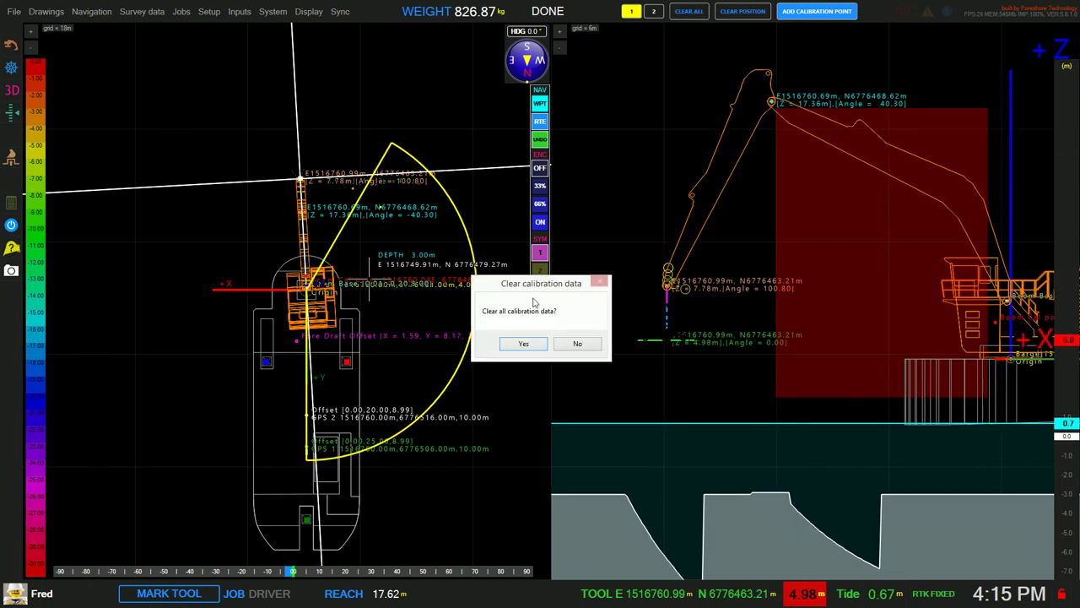
left_click(521, 343)
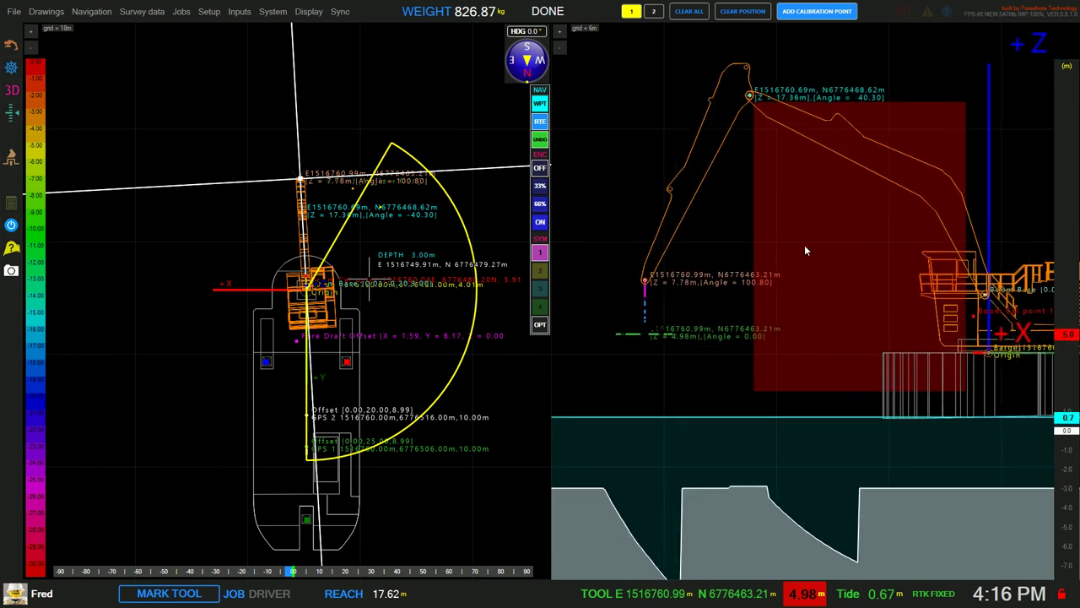
- Record five calibration points at slightly different boom-tip positions, then zoom the side view toward the bucket
left_click(825, 13)
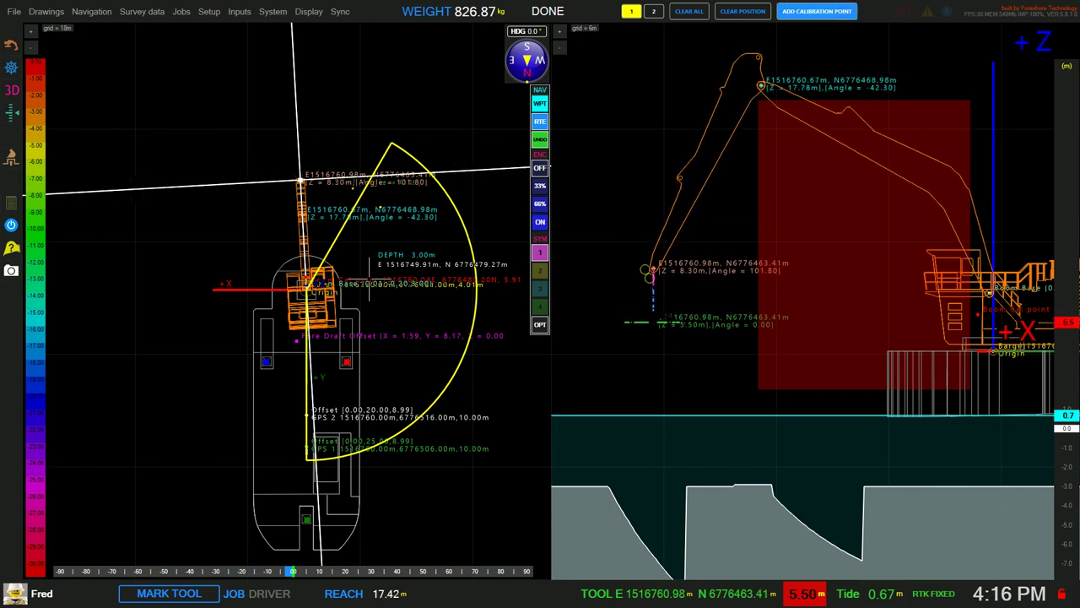
left_click(820, 11)
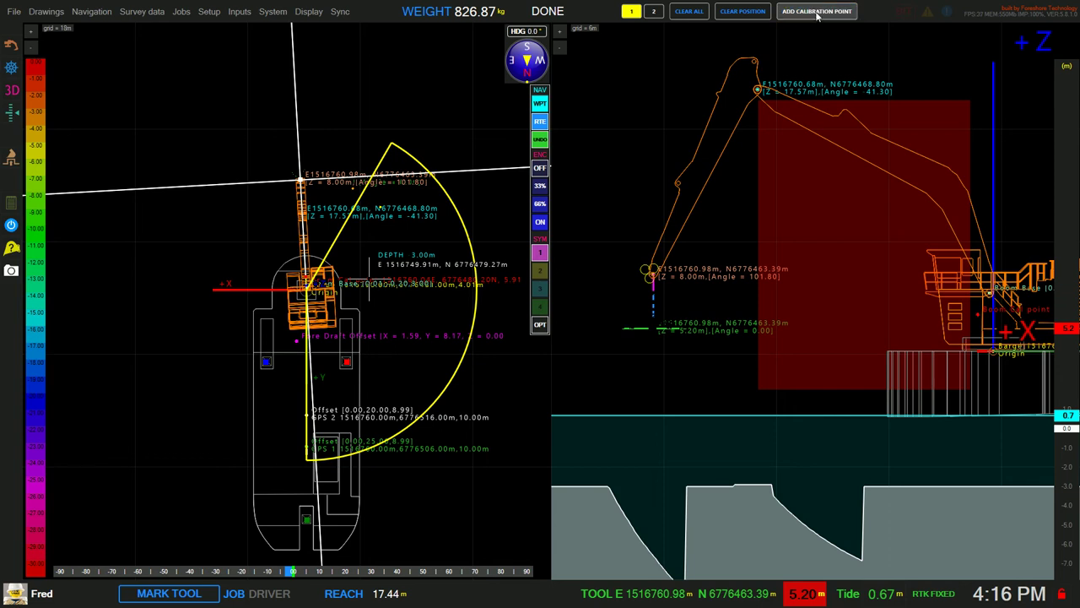
left_click(822, 13)
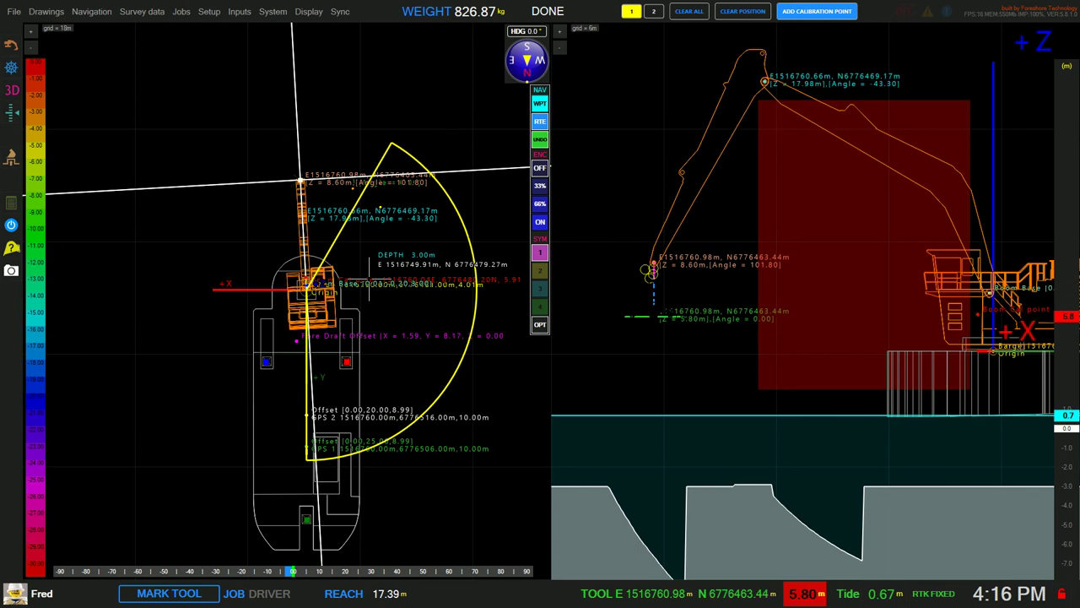
left_click(817, 11)
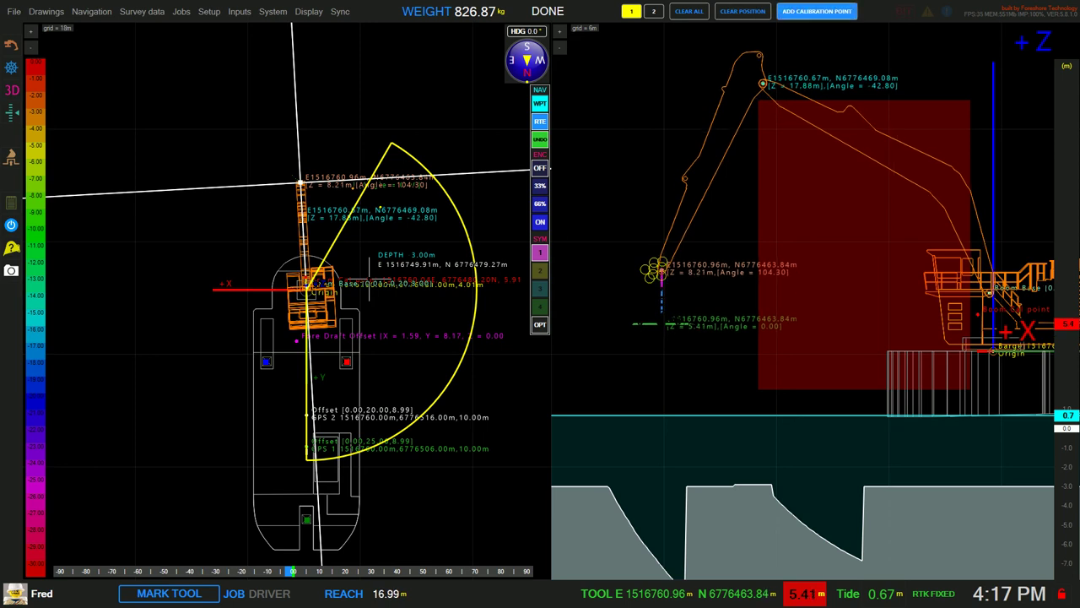
left_click(804, 13)
scroll(677, 268, "up", 1)
scroll(686, 285, "up", 1)
- Pan and zoom out the side view to frame the whole excavator
left_click_drag(708, 276, 780, 278)
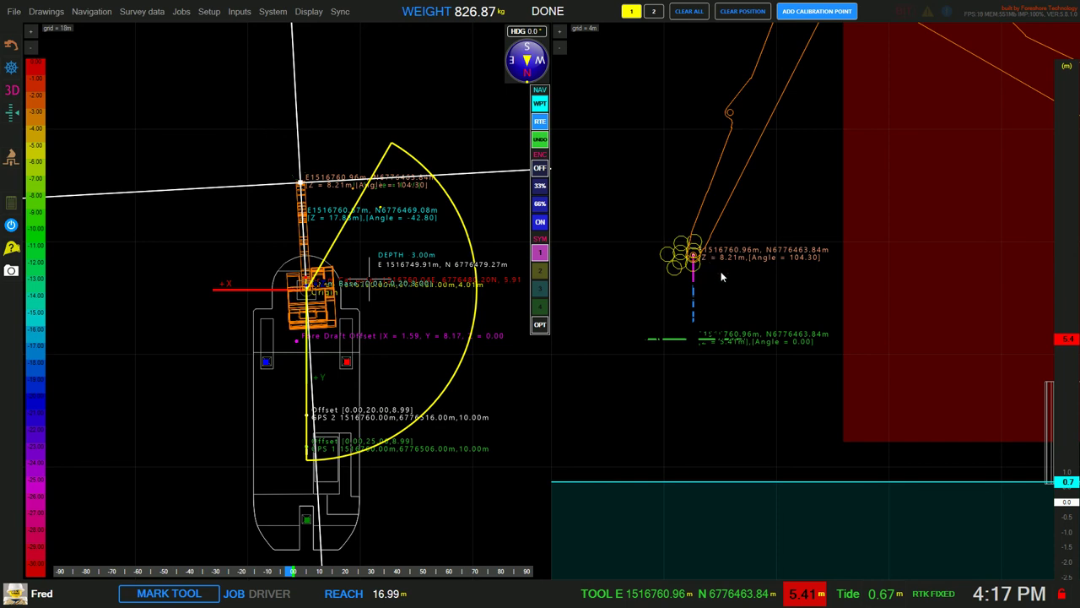
scroll(721, 270, "down", 2)
left_click_drag(831, 129, 771, 122)
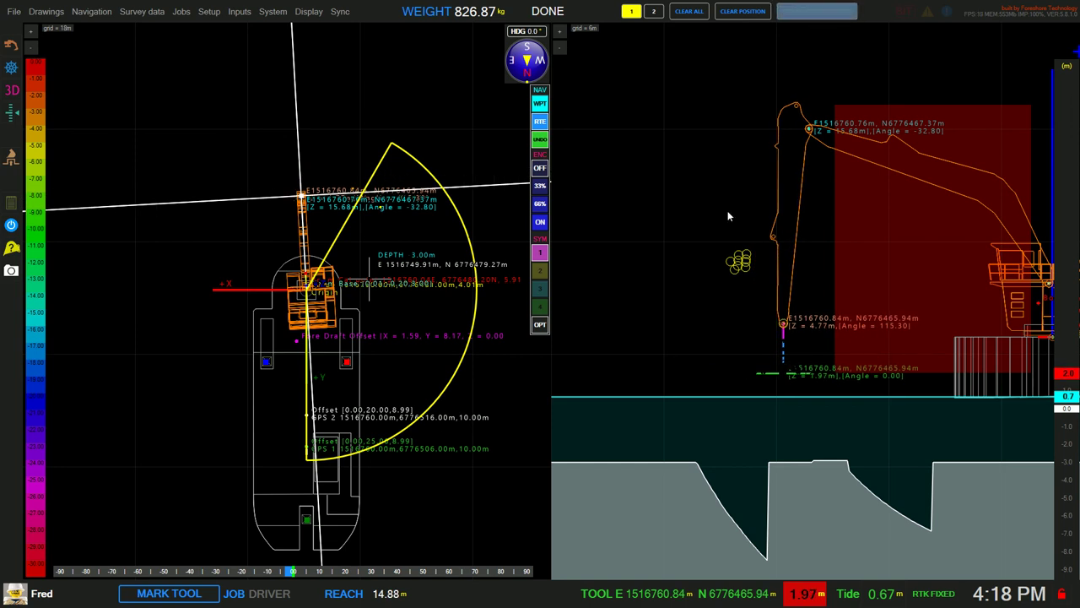
- Add a calibration point at the lowered arm, then clear the calibration at that position
left_click(823, 22)
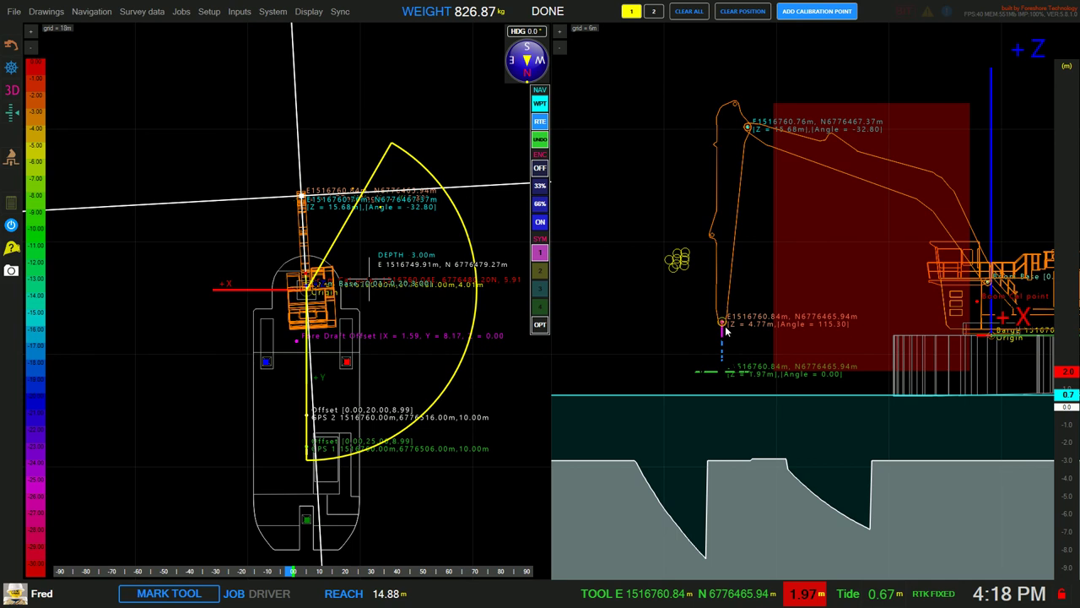
left_click(745, 18)
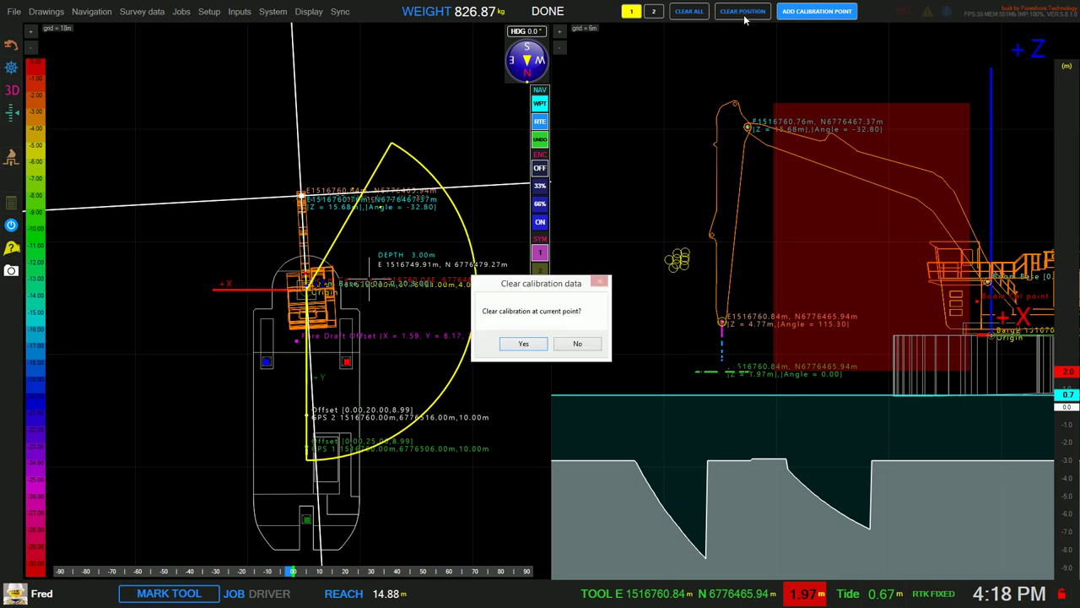
left_click(519, 343)
scroll(697, 340, "up", 2)
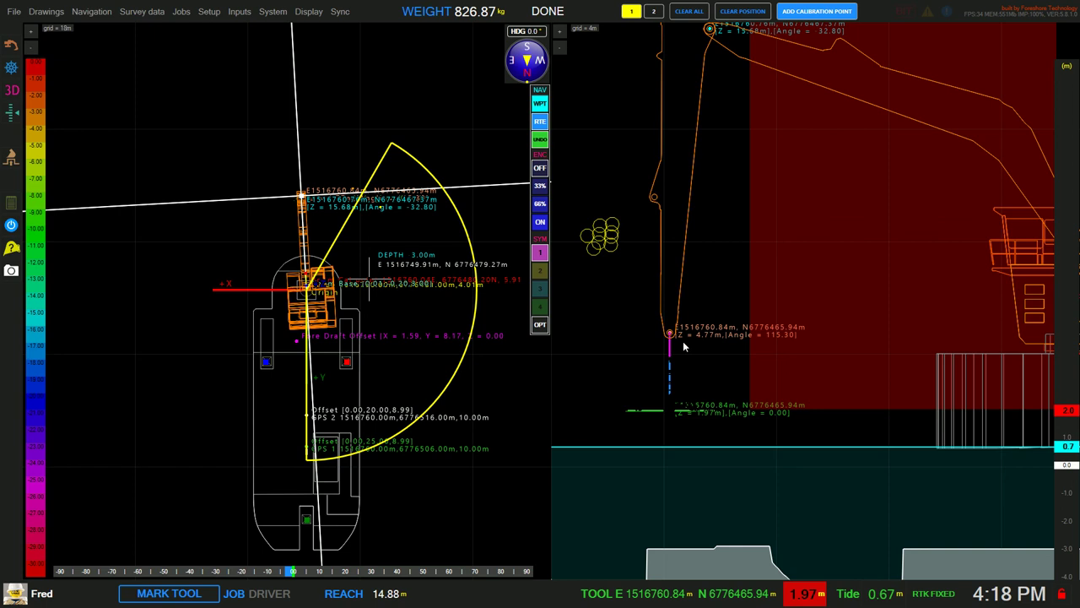
- Record three more calibration points as the boom is raised to new positions
scroll(754, 287, "down", 3)
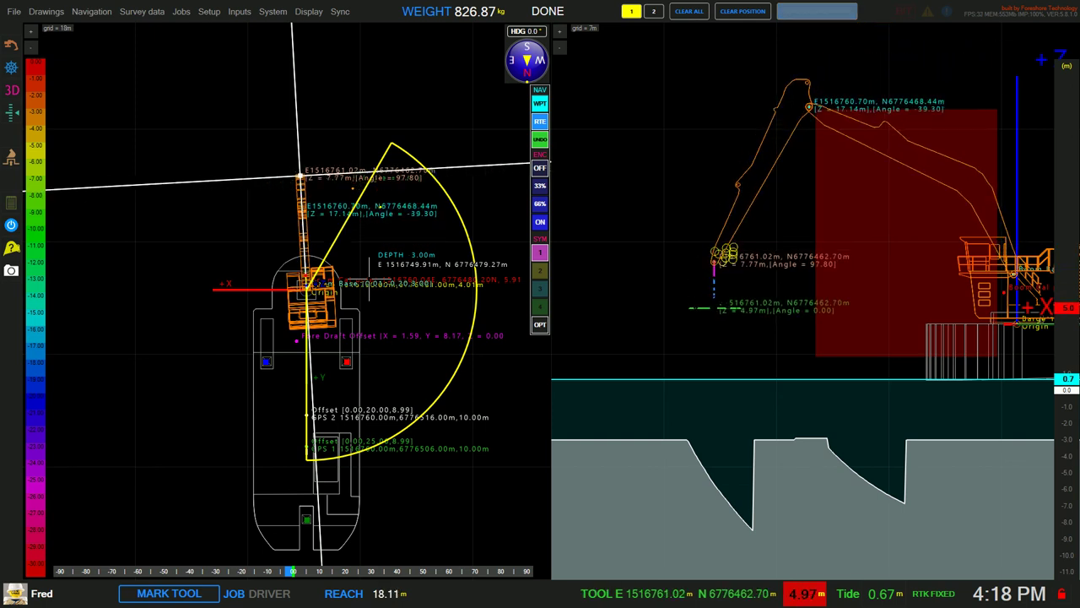
left_click(810, 12)
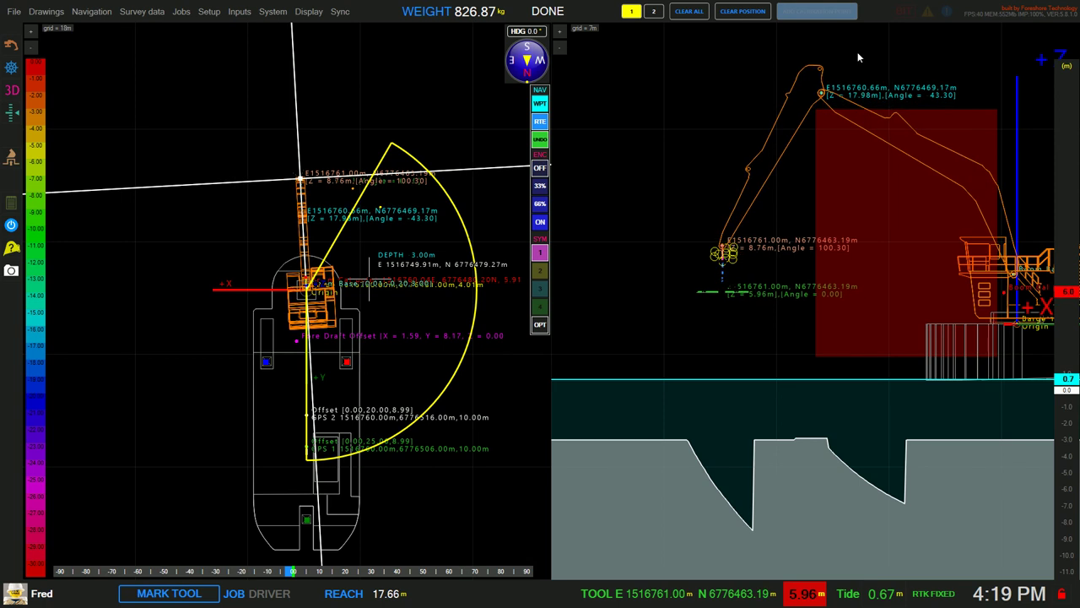
left_click(802, 12)
left_click(803, 12)
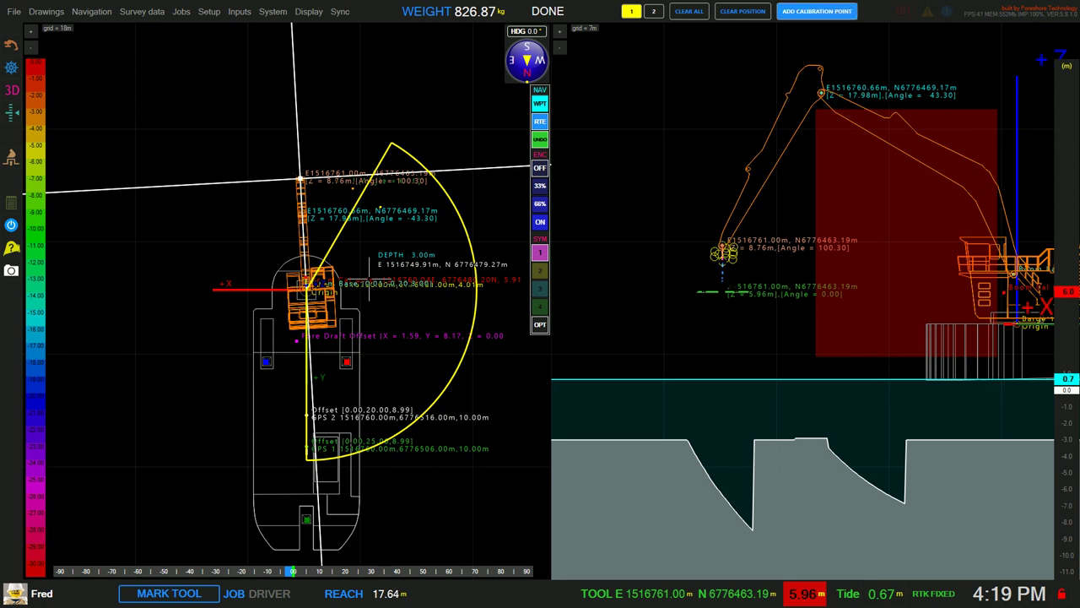
- Apply the Barge setup settings so the load status returns to LOADING at 0.00 kg
left_click(208, 12)
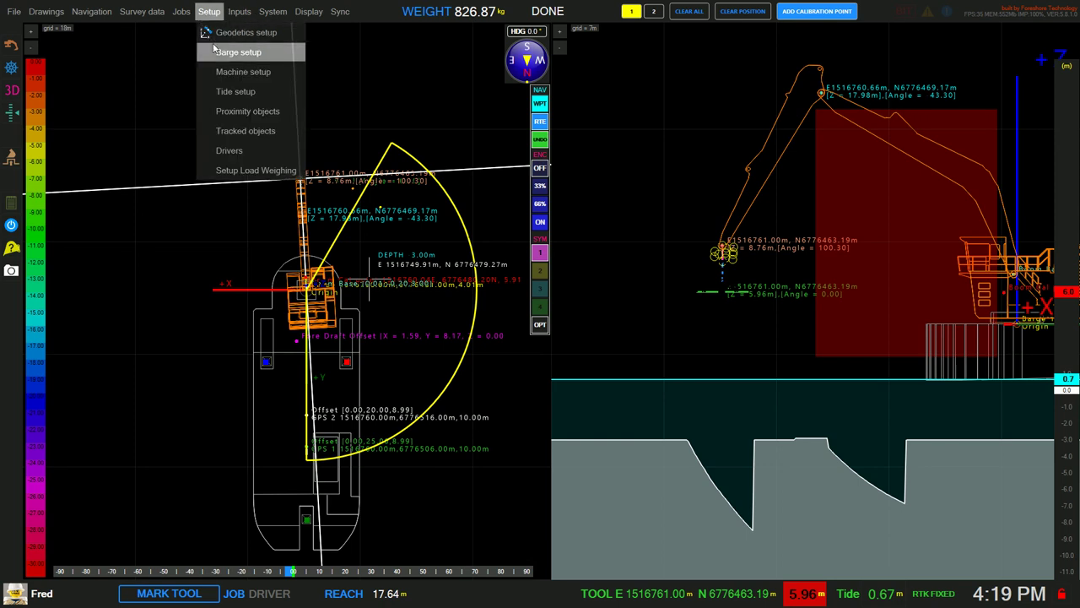
left_click(216, 52)
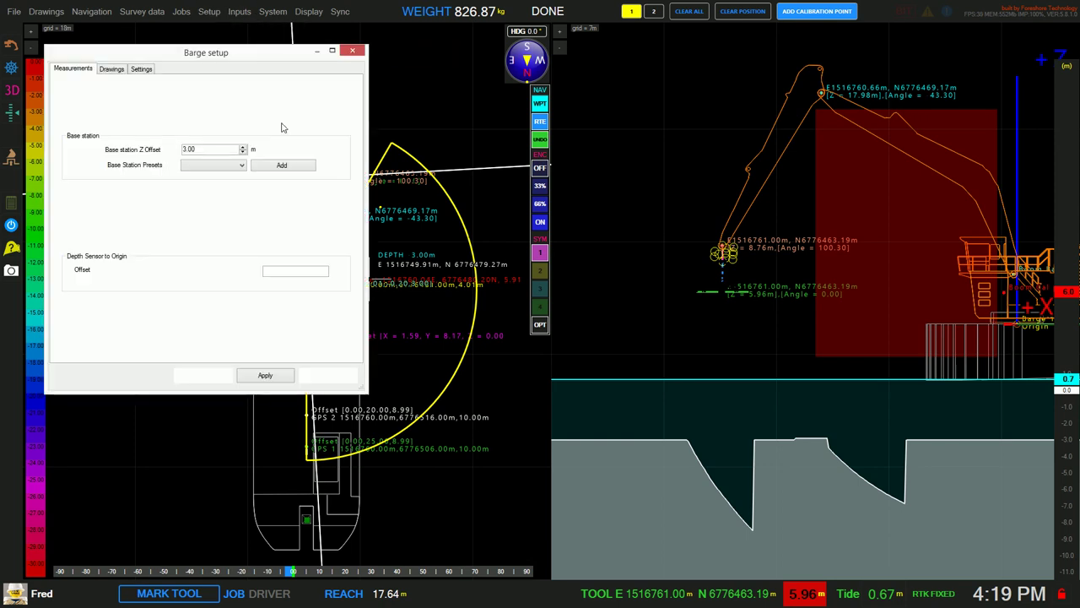
left_click(135, 70)
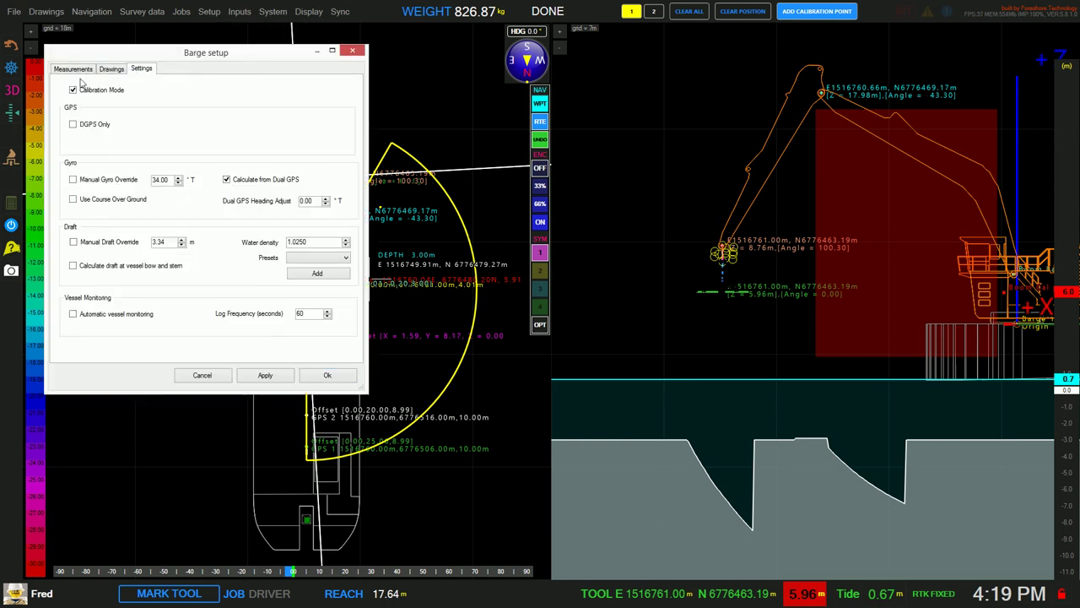
left_click(286, 380)
left_click(325, 375)
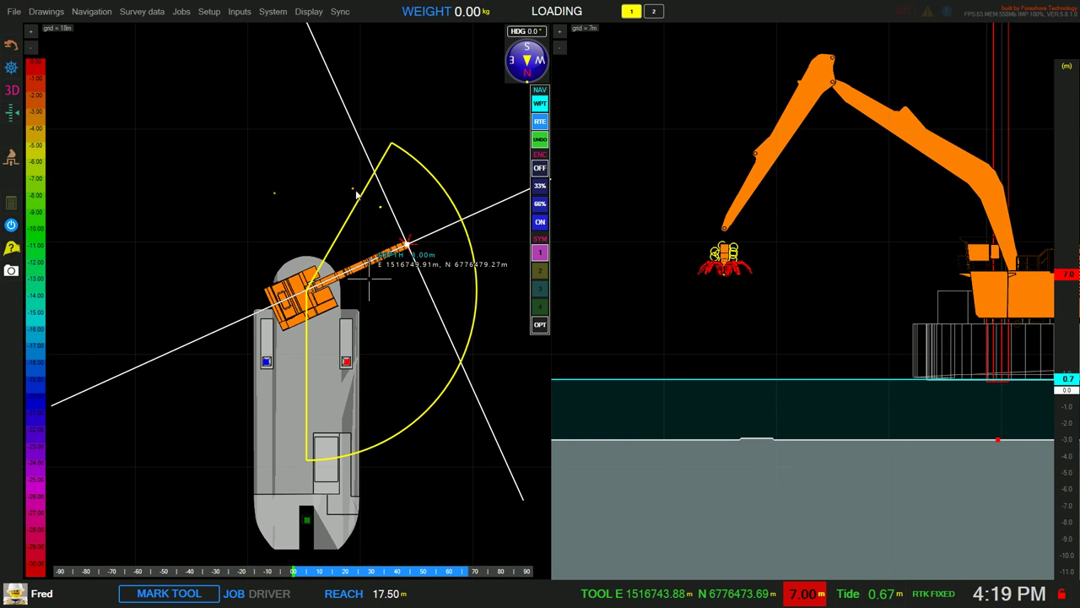
- Inspect the details of two weighing records shown on the map
left_click(181, 12)
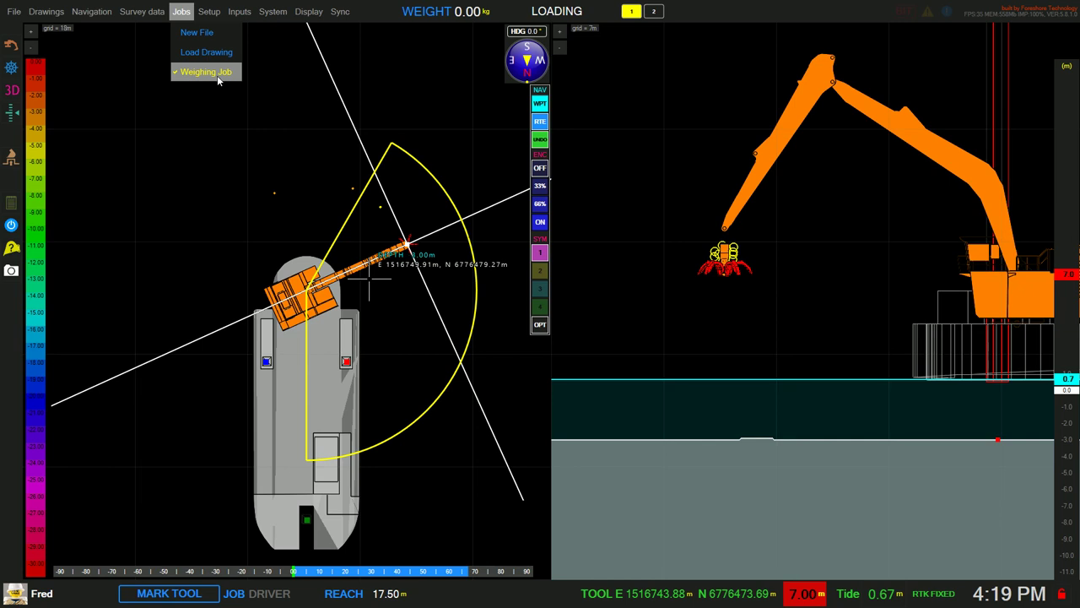
left_click(274, 189)
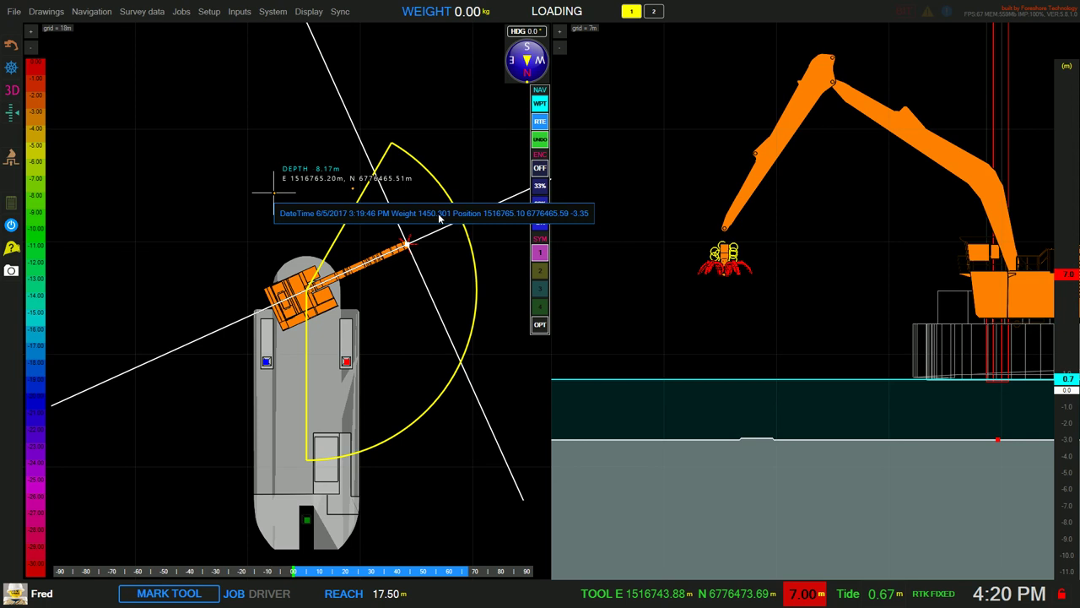
left_click(355, 189)
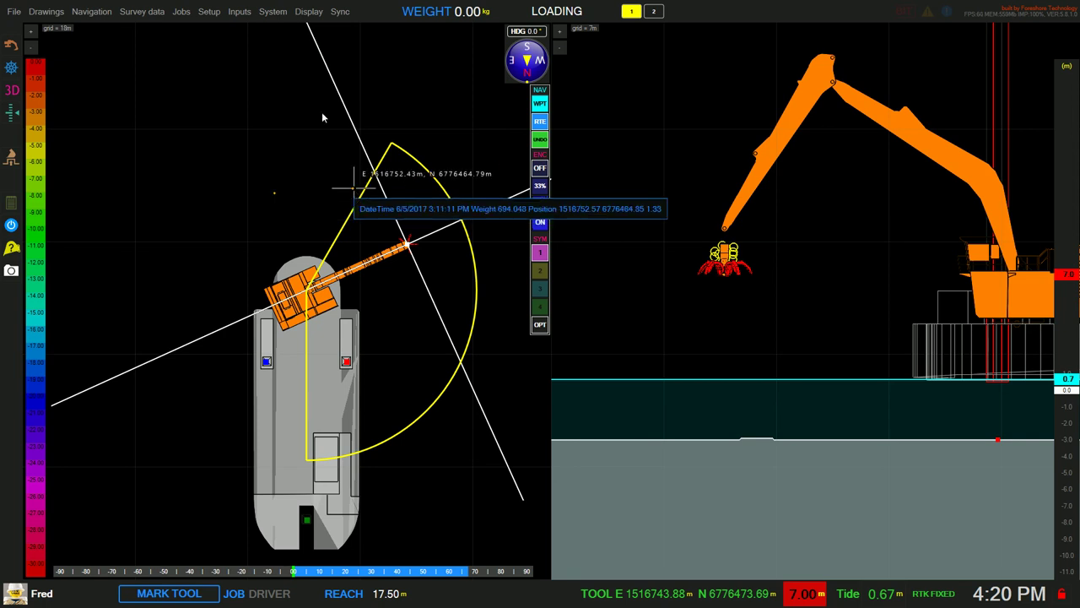
- Create a weighing job report written to test.txt on the Desktop
left_click(181, 11)
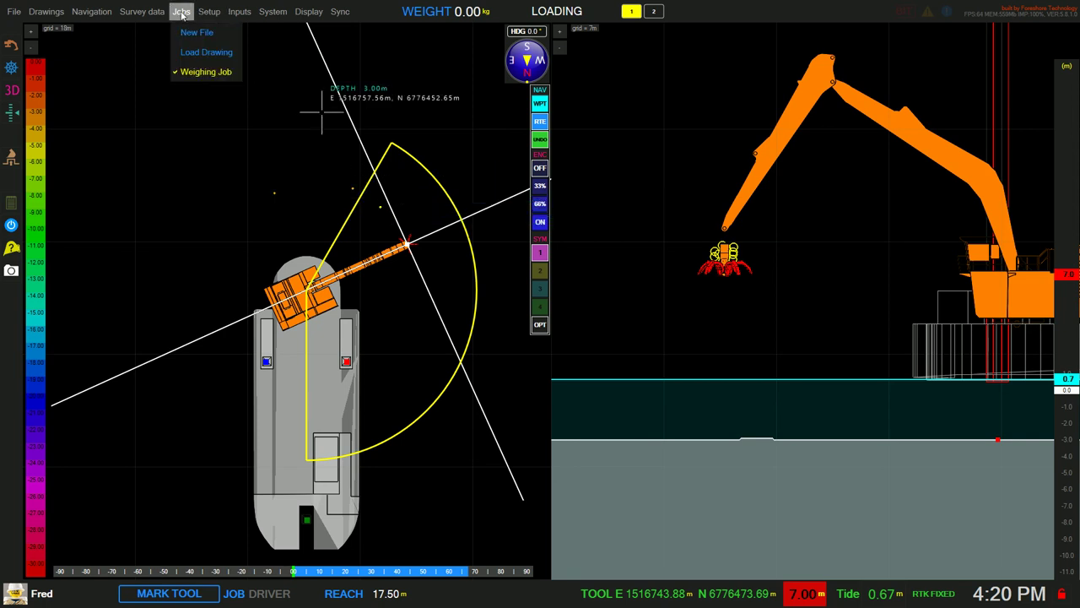
left_click(206, 74)
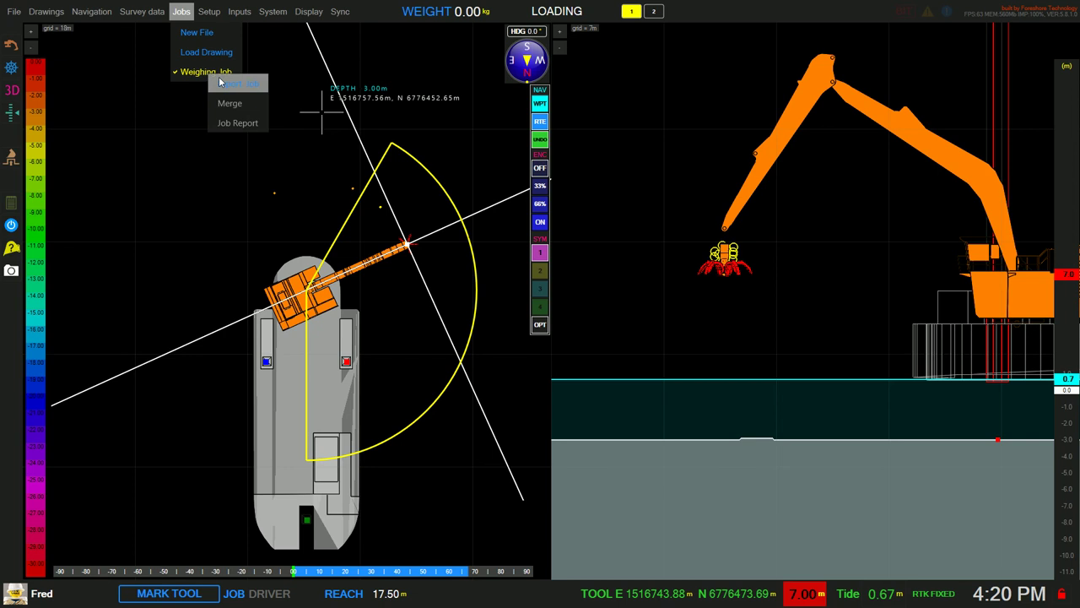
left_click(233, 124)
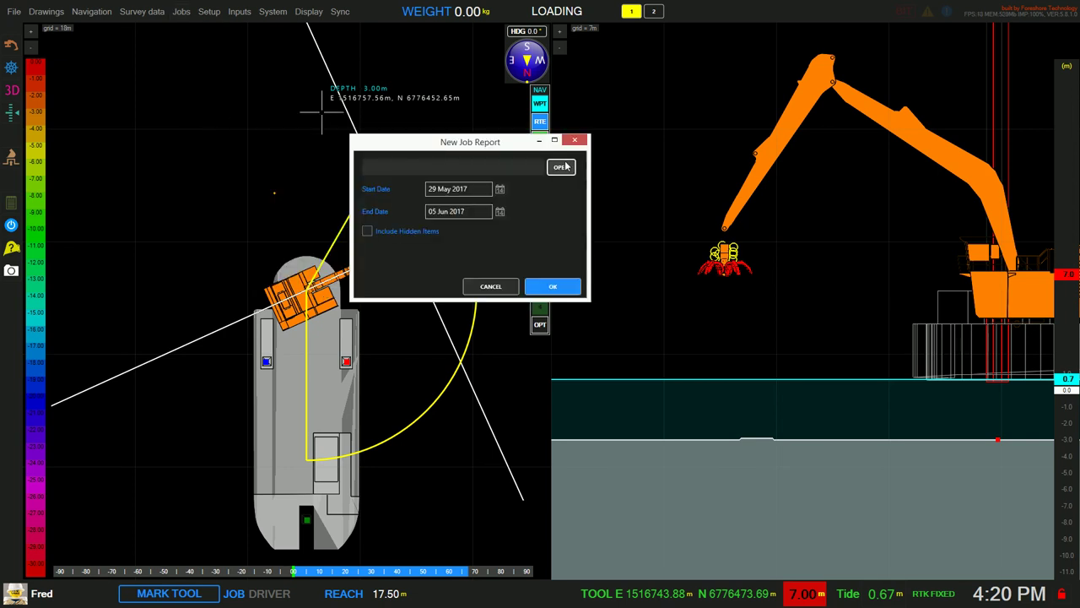
left_click(561, 166)
left_click(688, 287)
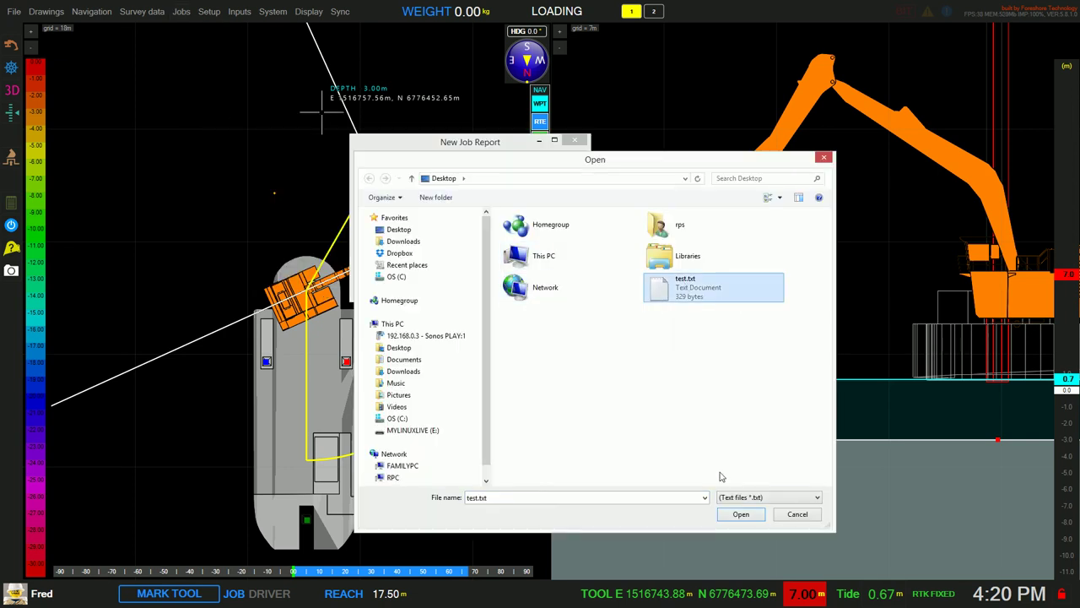
left_click(740, 513)
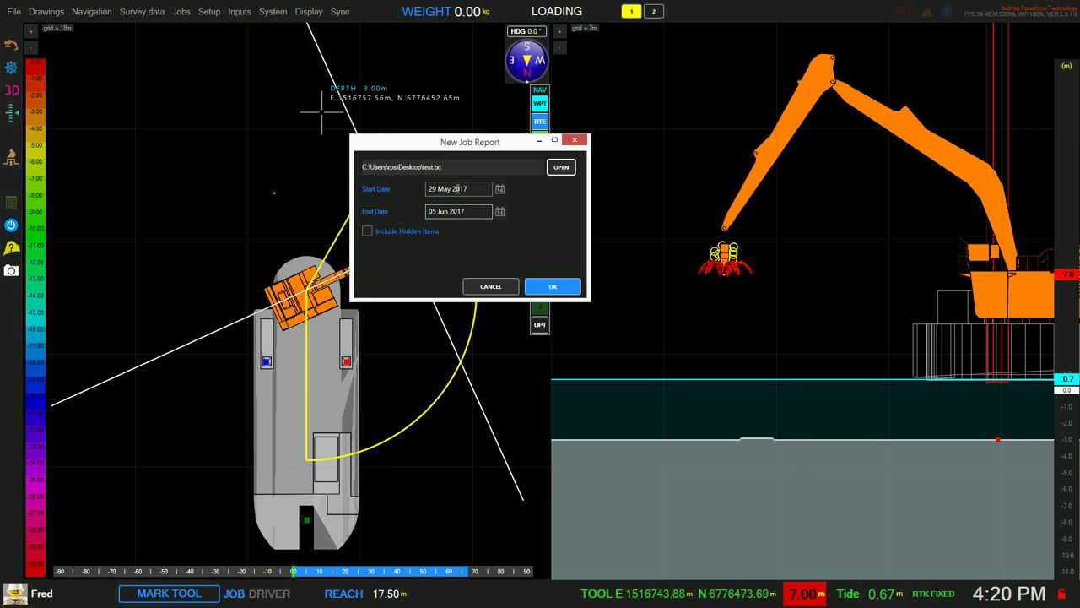
left_click(551, 286)
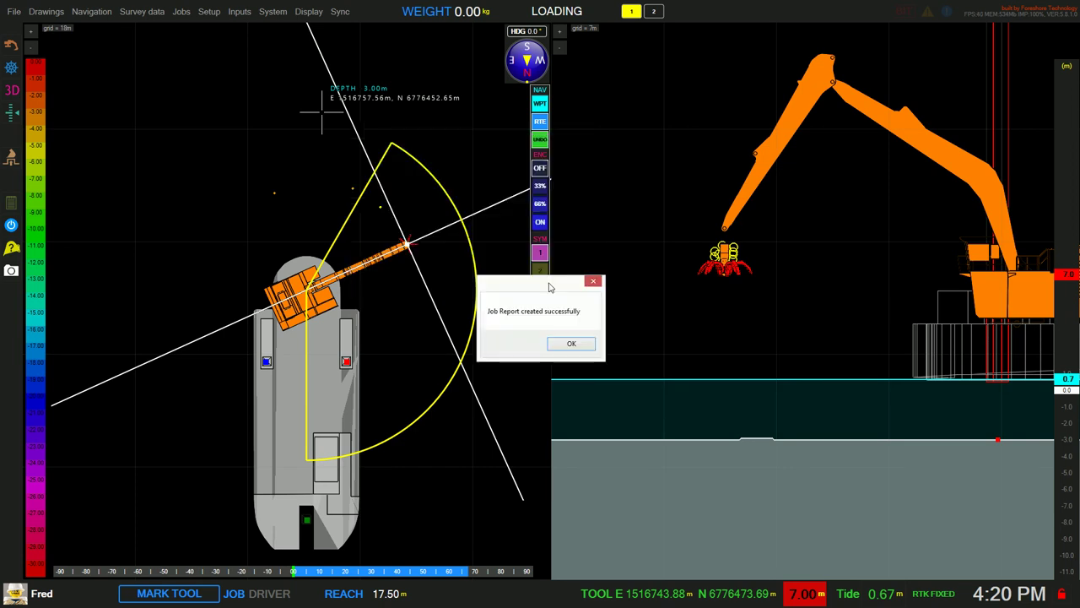
left_click(582, 345)
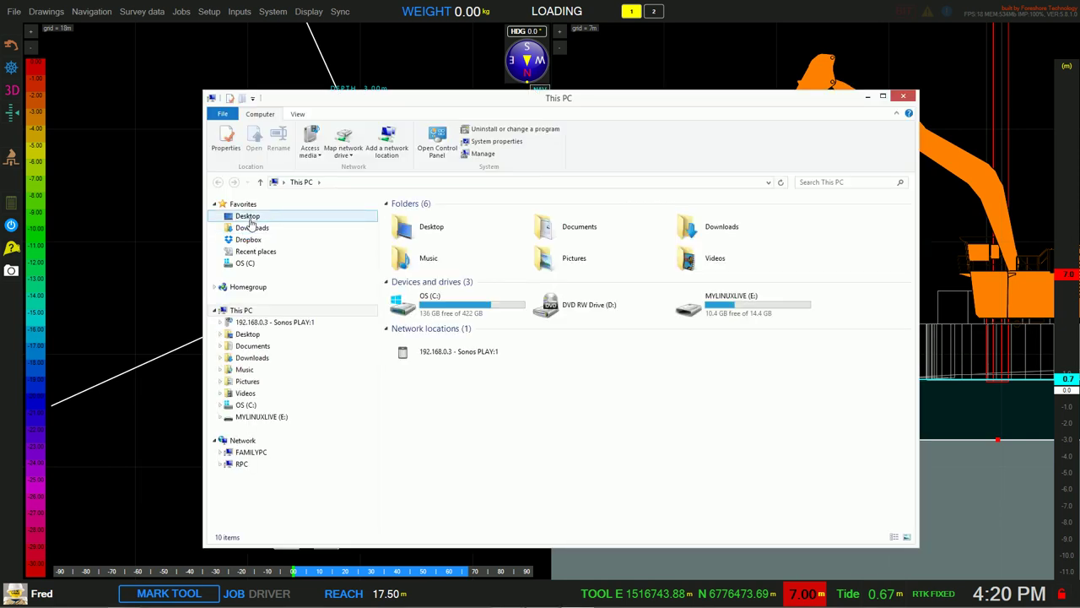
left_click(247, 216)
left_click(744, 381)
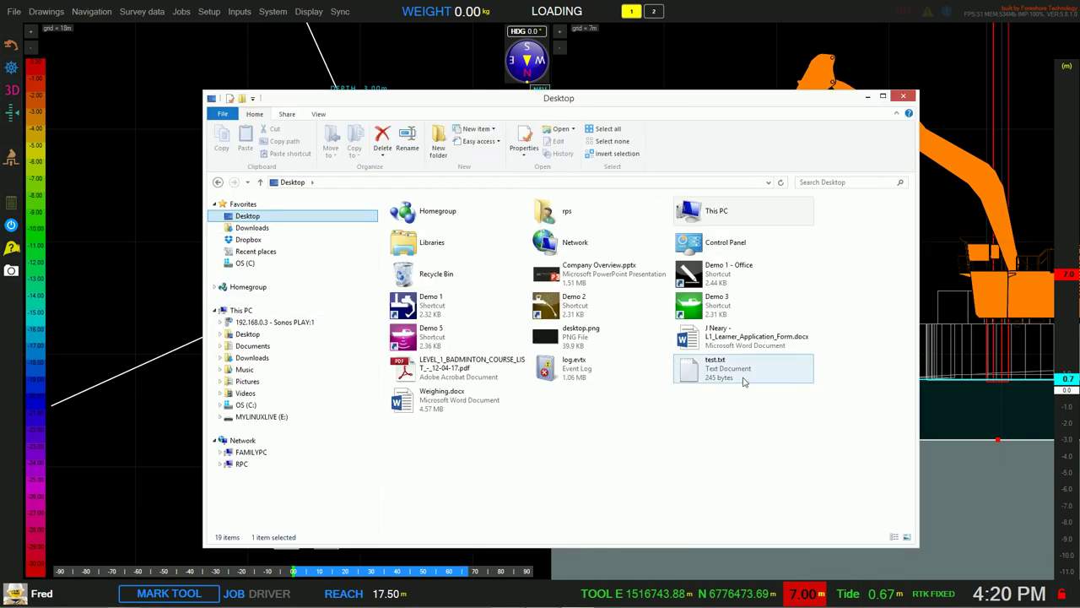
double_click(744, 381)
left_click_drag(689, 227, 303, 186)
left_click(385, 232)
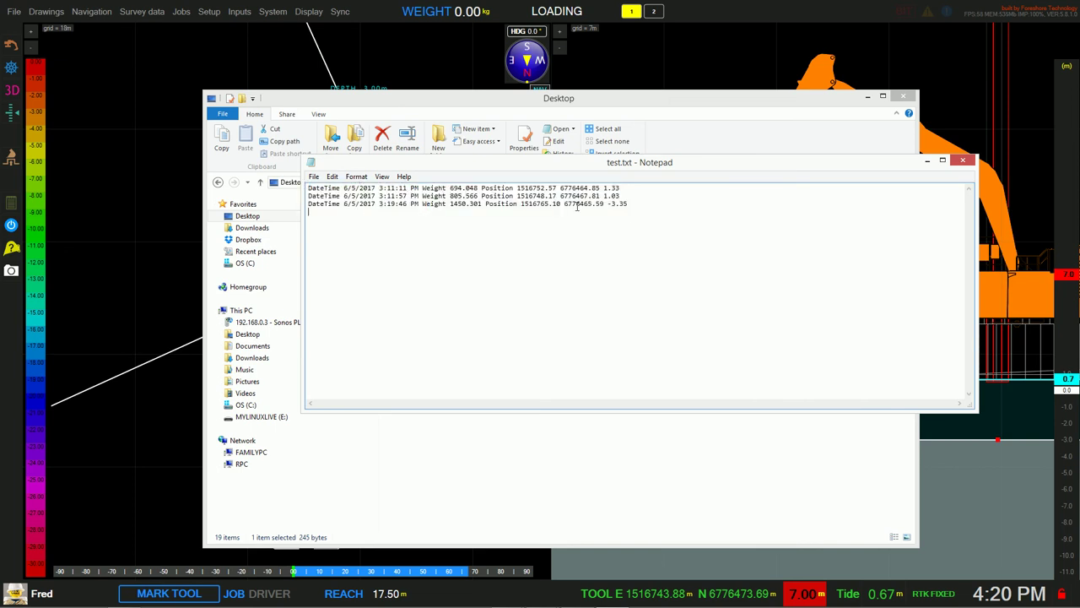
left_click(966, 157)
- Close the Desktop folder, then uncheck Load Weighing Enabled in the load weighing settings and apply
left_click(909, 102)
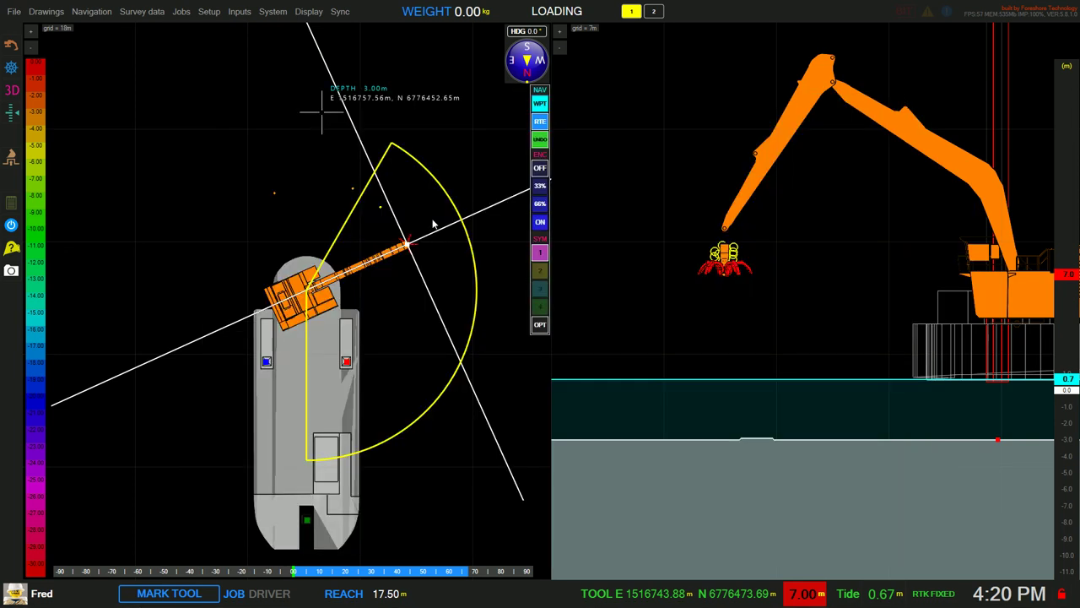
left_click(213, 14)
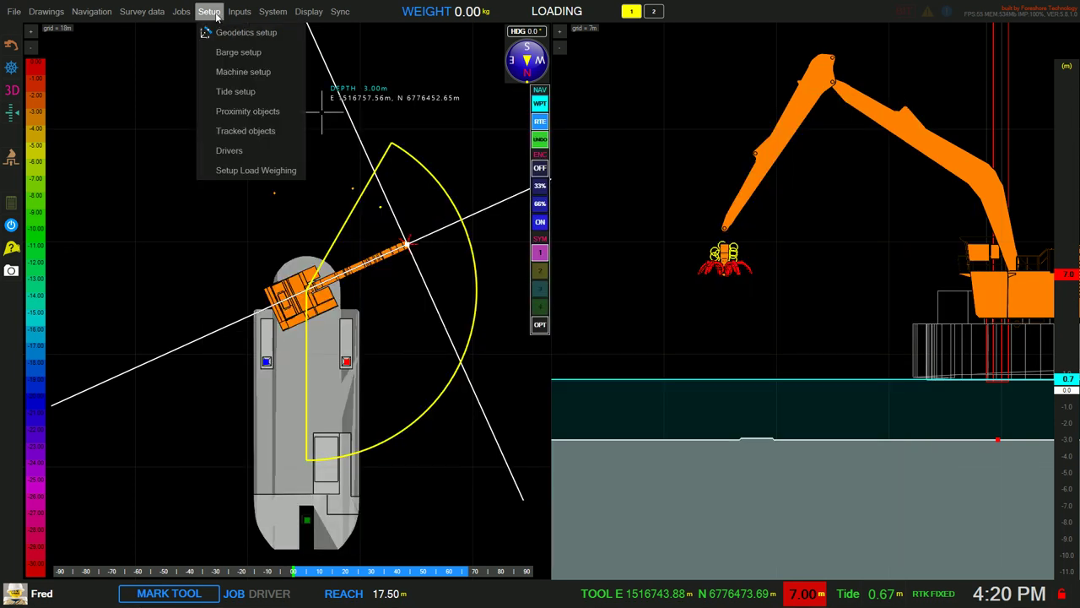
left_click(251, 171)
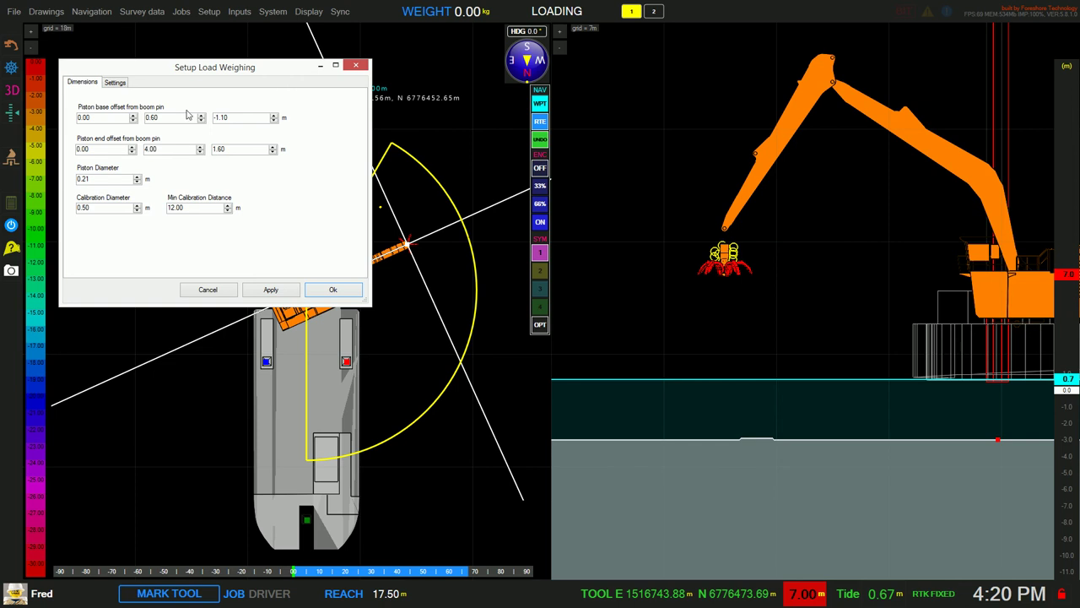
left_click(113, 82)
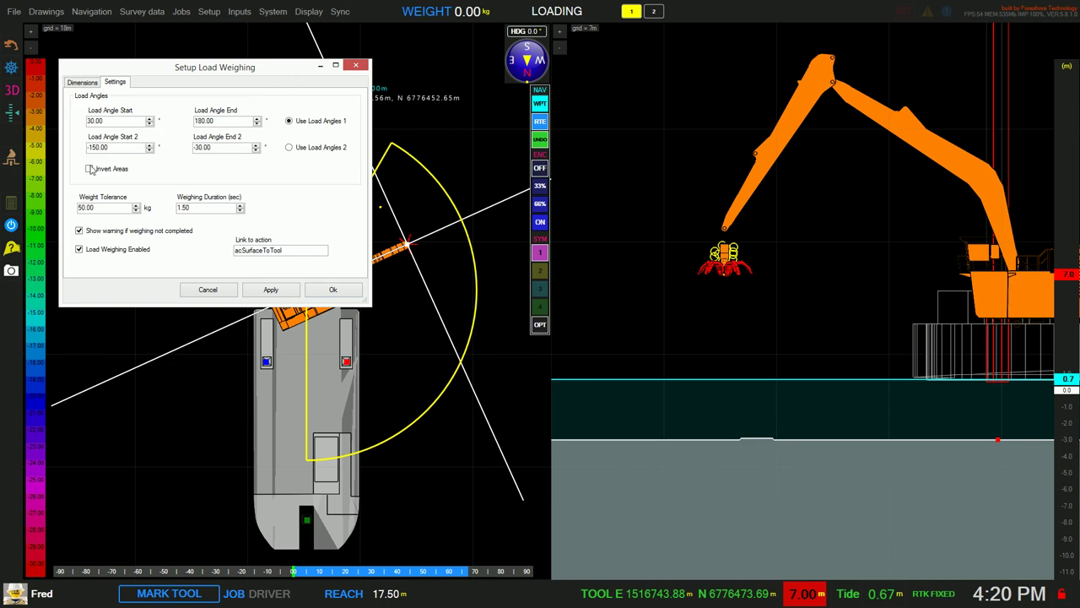
left_click(79, 249)
left_click(270, 290)
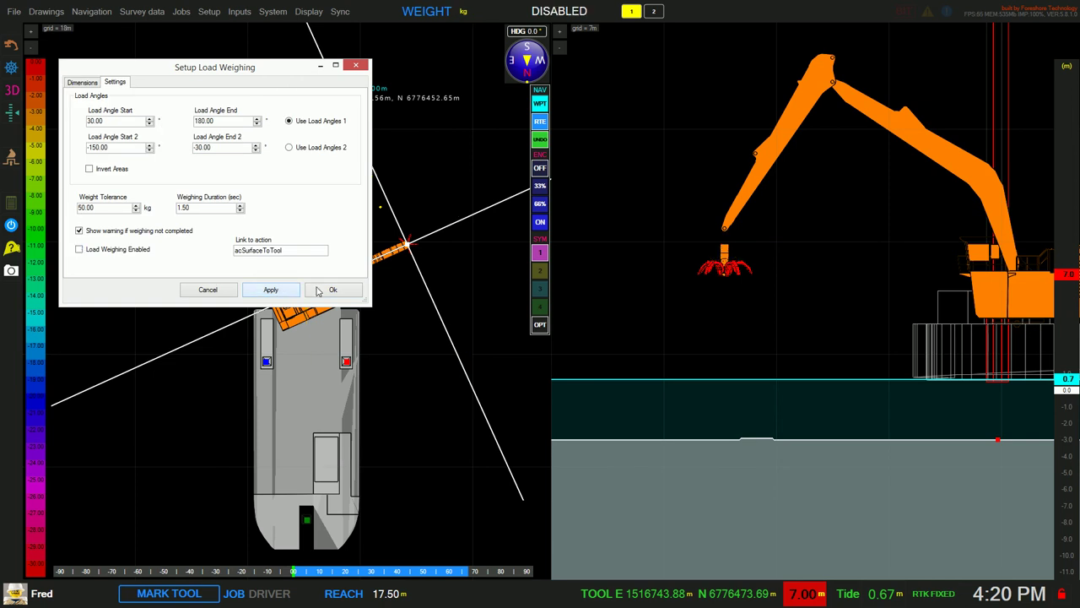
left_click(333, 289)
scroll(422, 299, "down", 2)
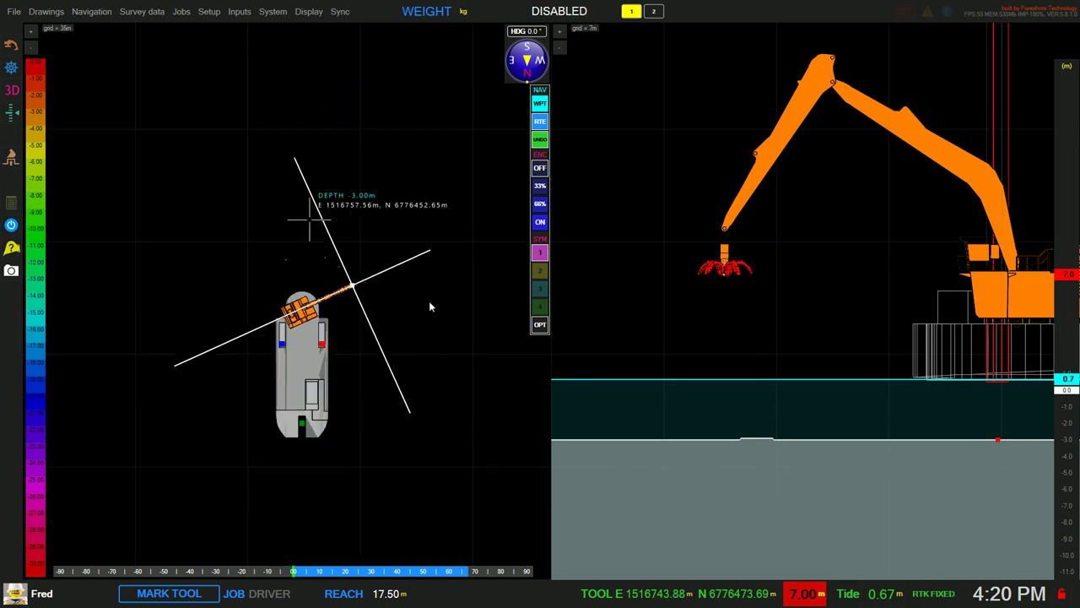